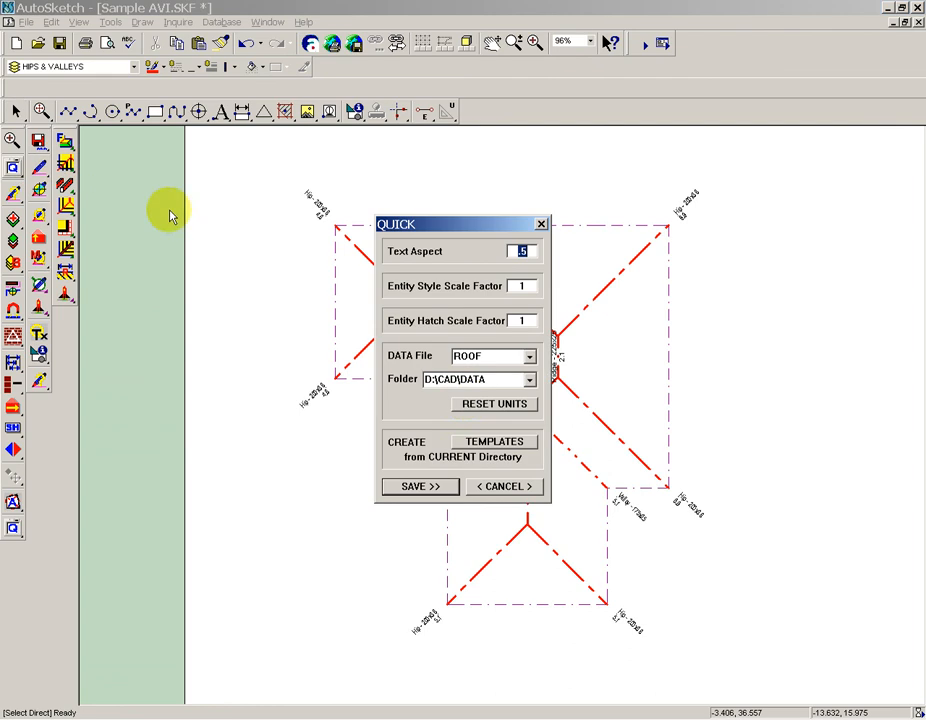
# - Cancel the QUICK settings, then view the Roof Setup options for the Hip item and exit them
pyautogui.click(502, 487)
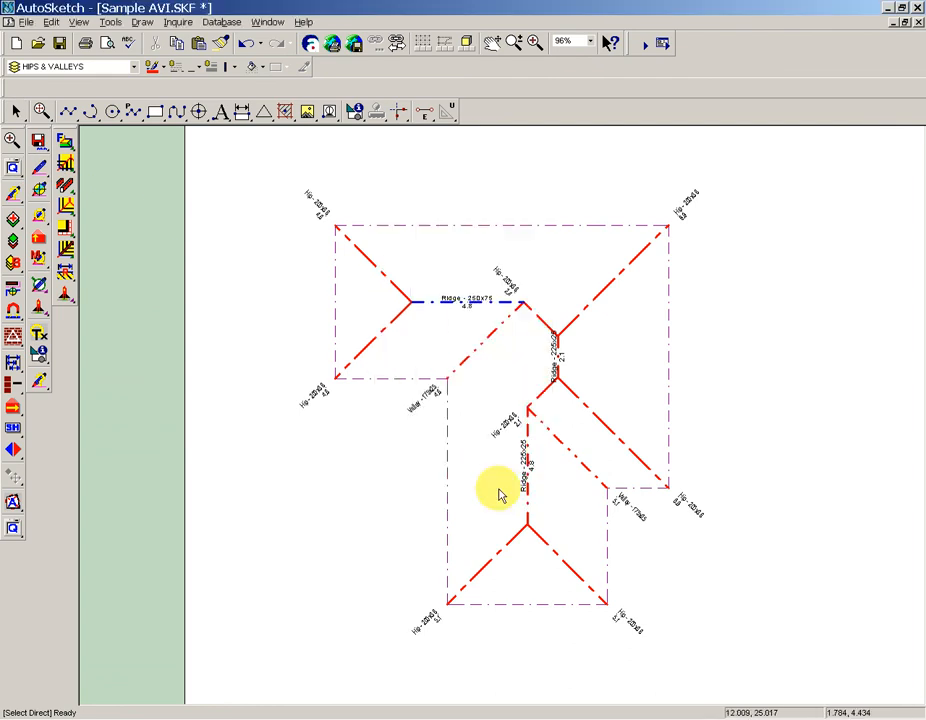
pyautogui.click(47, 383)
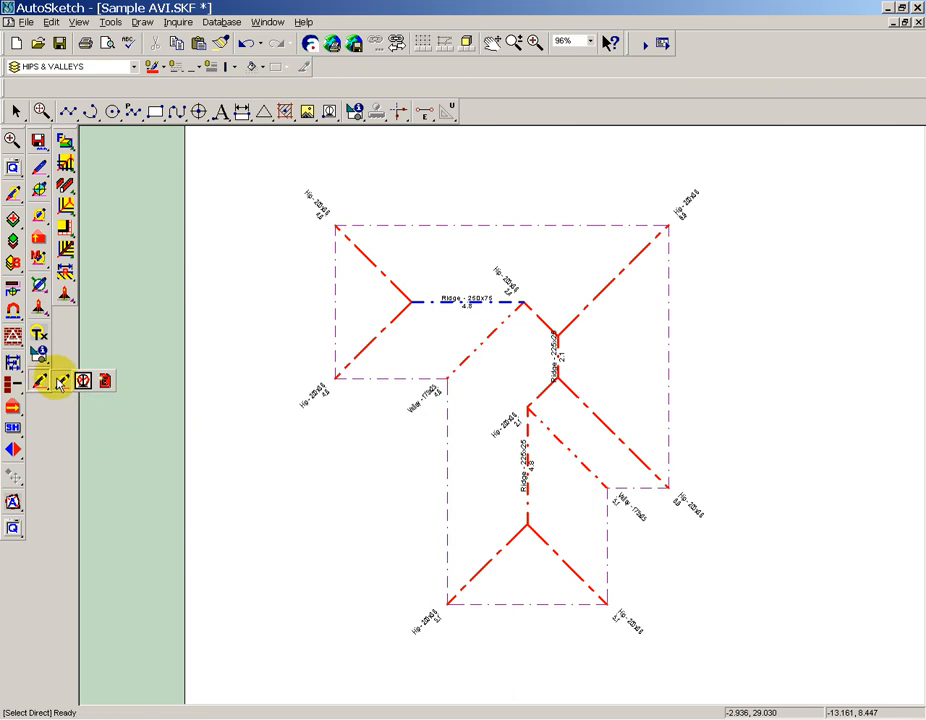
pyautogui.click(58, 380)
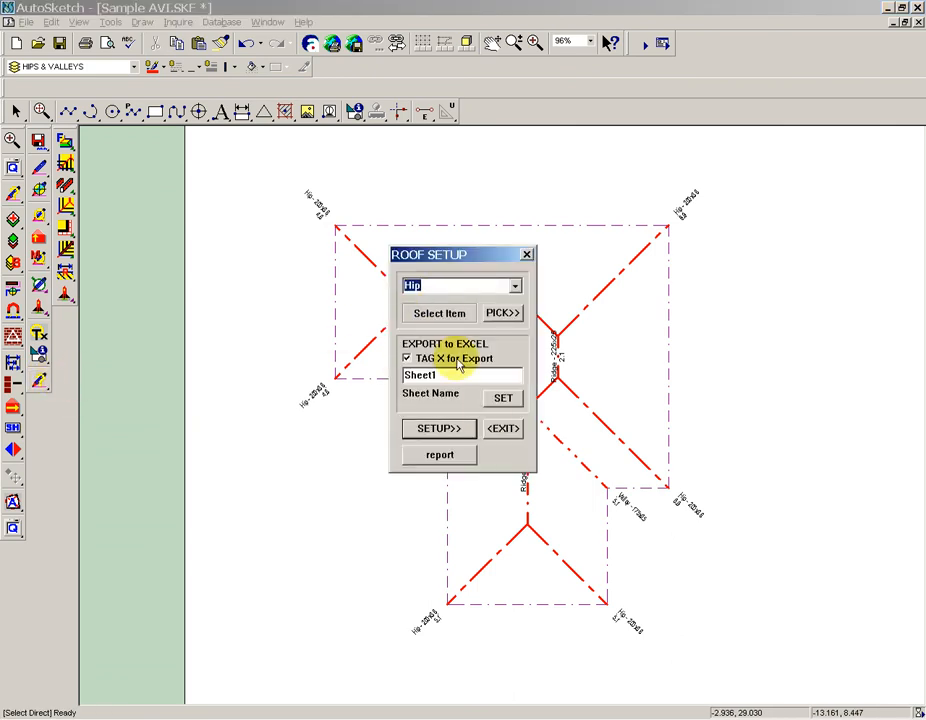
pyautogui.click(490, 427)
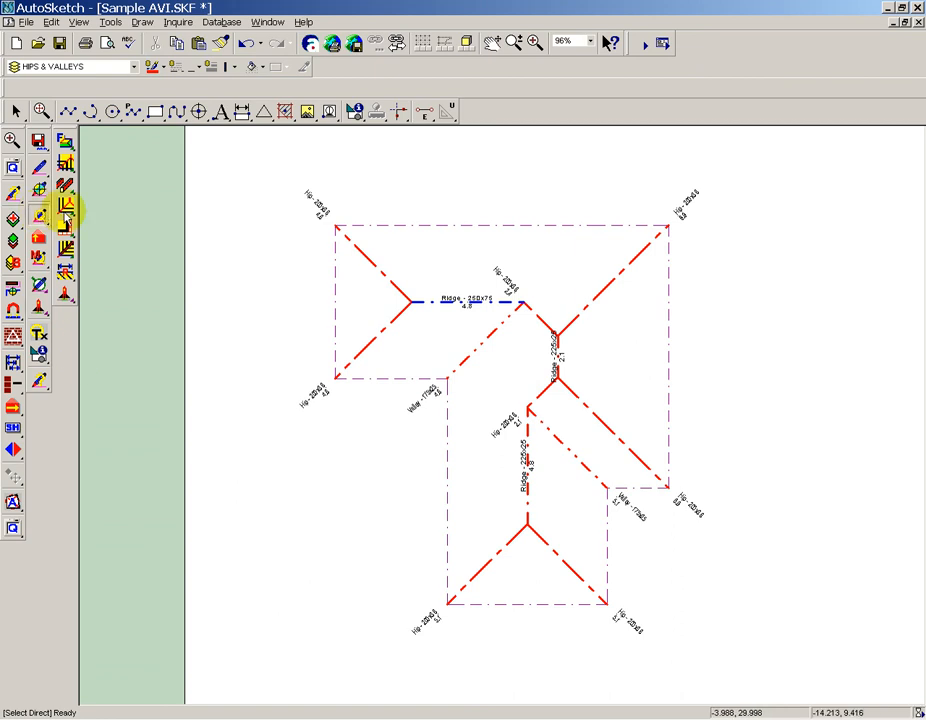
# - View the quantity values for the Hip item, including material, code, size and pitch, and cancel without running
pyautogui.click(77, 219)
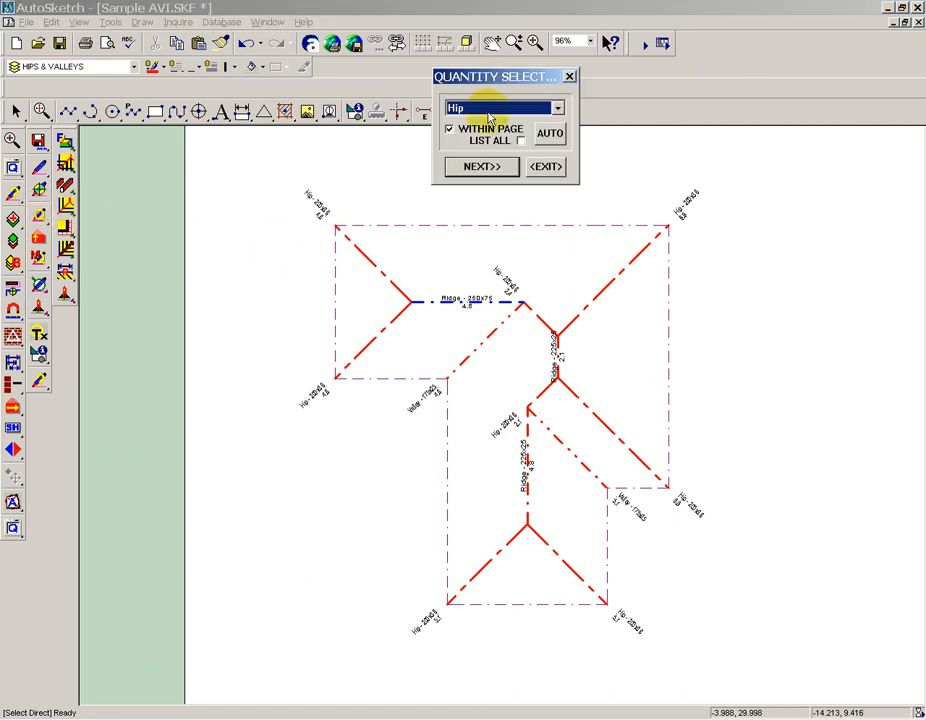
pyautogui.click(487, 167)
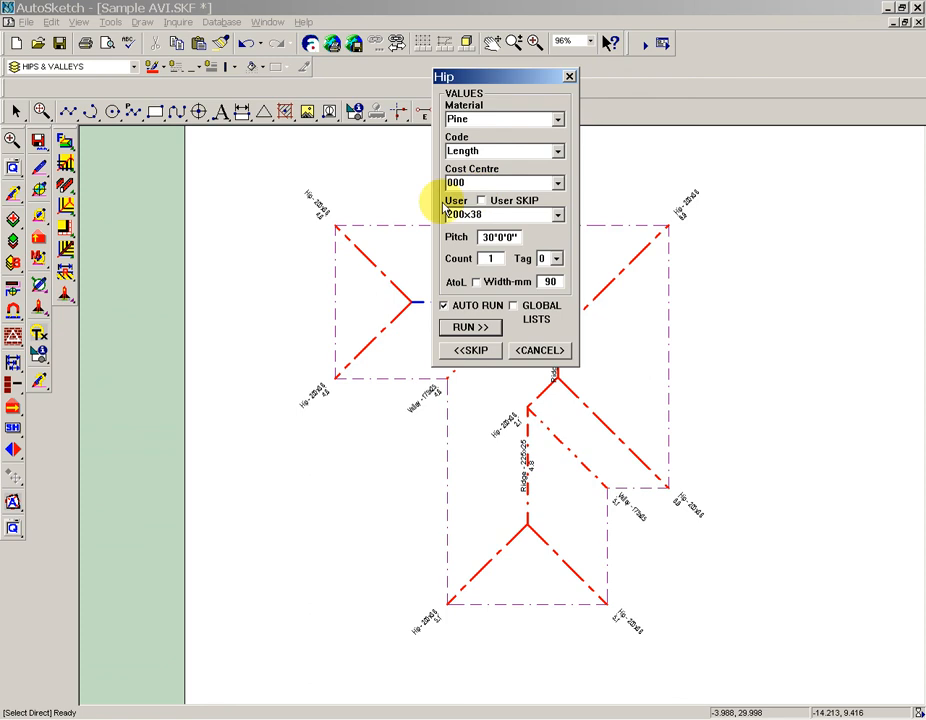
pyautogui.click(540, 350)
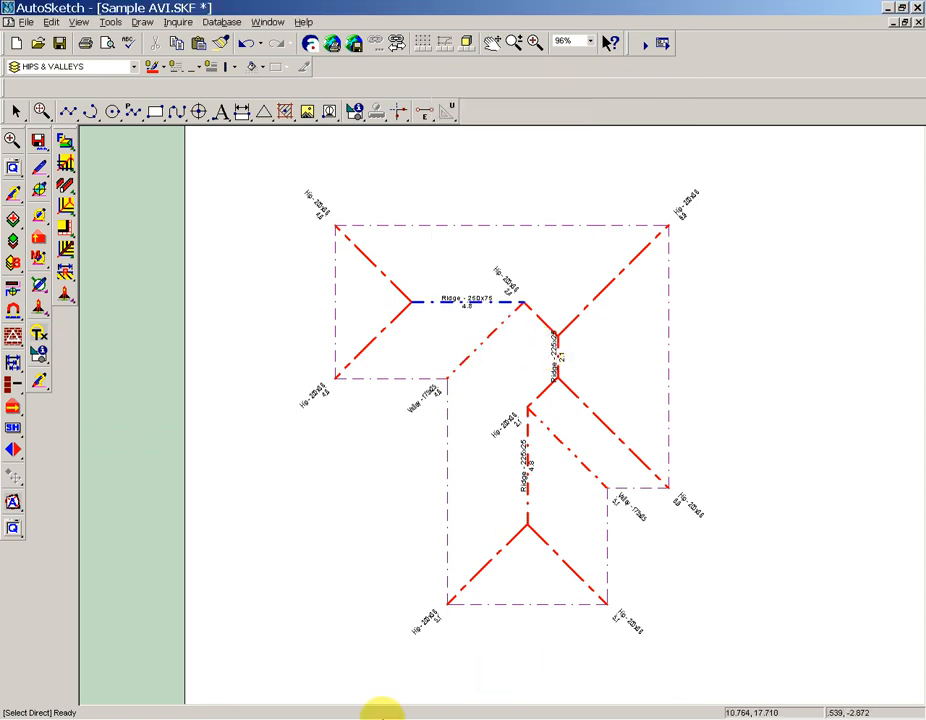
# - Switch to the C:\CAD\DATA folder in Windows Explorer and look over the ROOF files, including ROOF_LG.INI and ROOF_SET.TXT
pyautogui.click(345, 713)
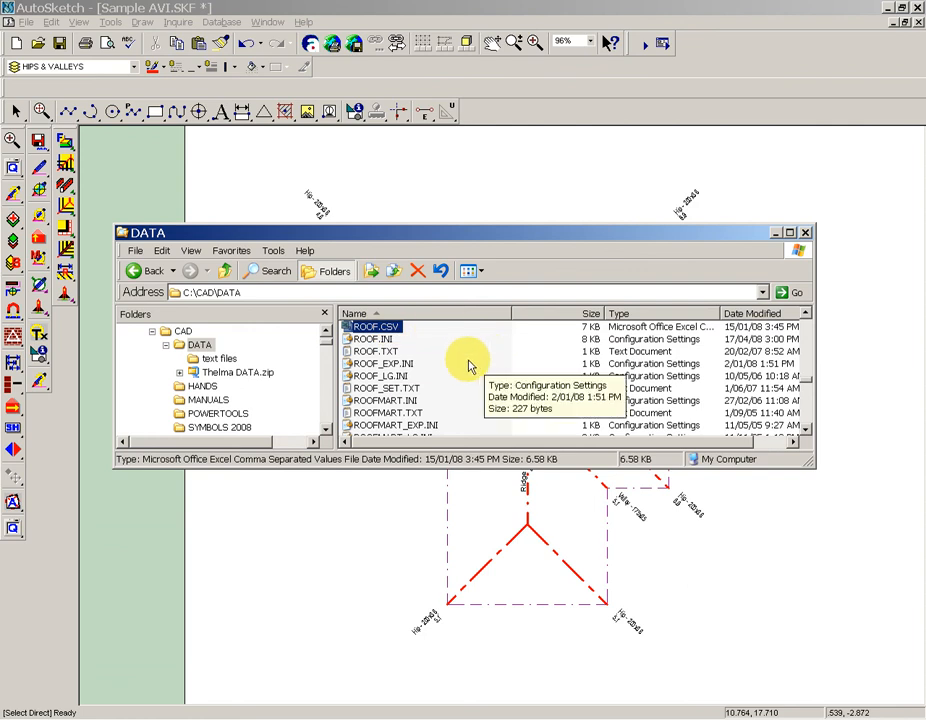
pyautogui.click(392, 377)
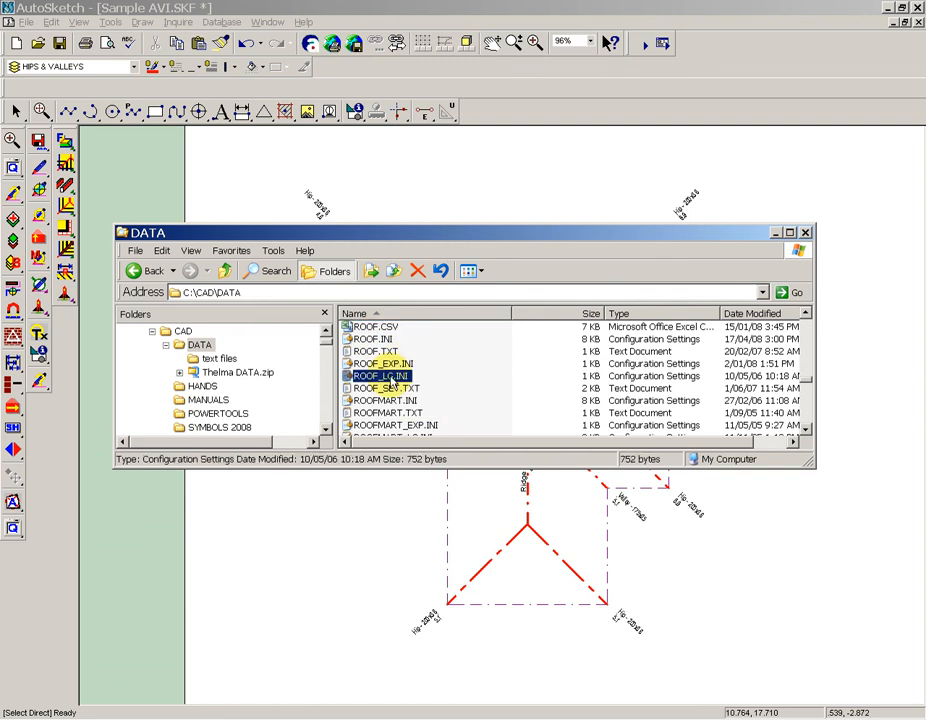
pyautogui.click(398, 388)
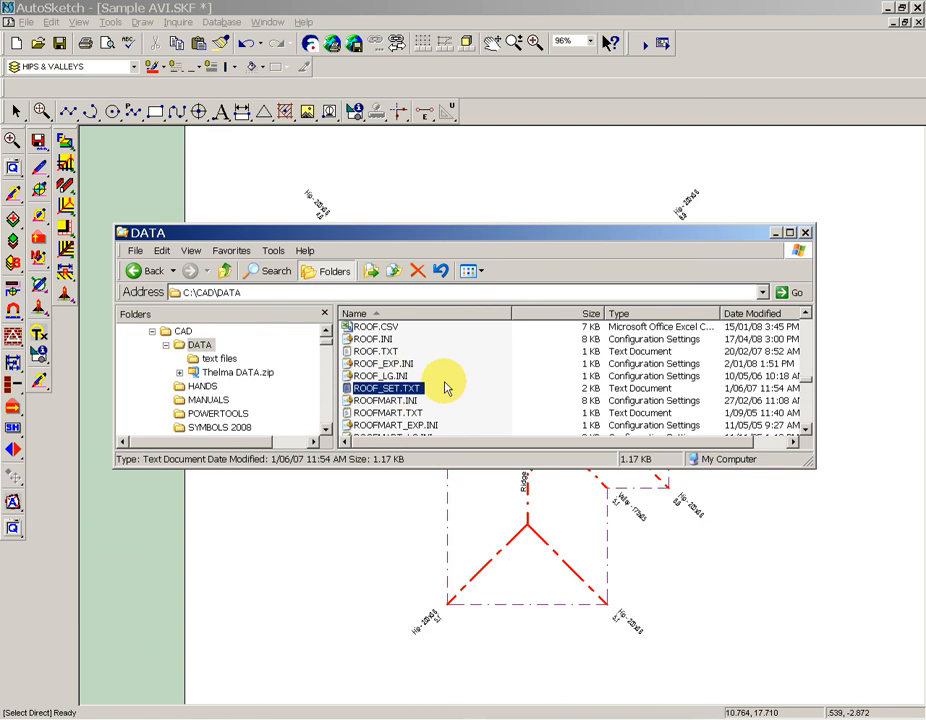
# - Open ROOF.CSV in Excel, examine the item rows from Barge to DOORS, and close Excel
pyautogui.doubleClick(377, 330)
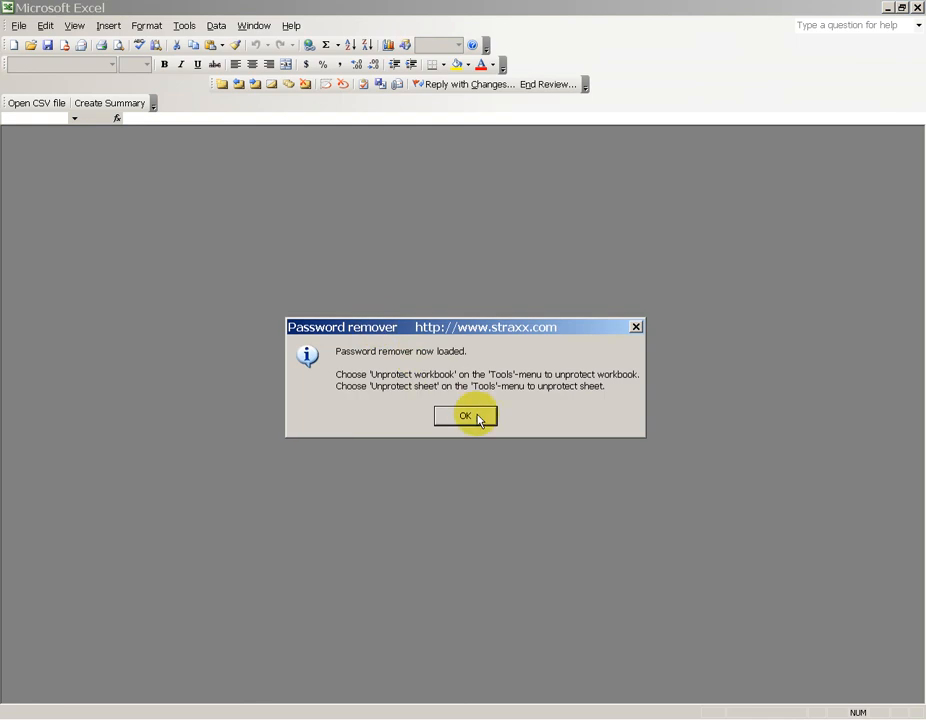
pyautogui.click(478, 419)
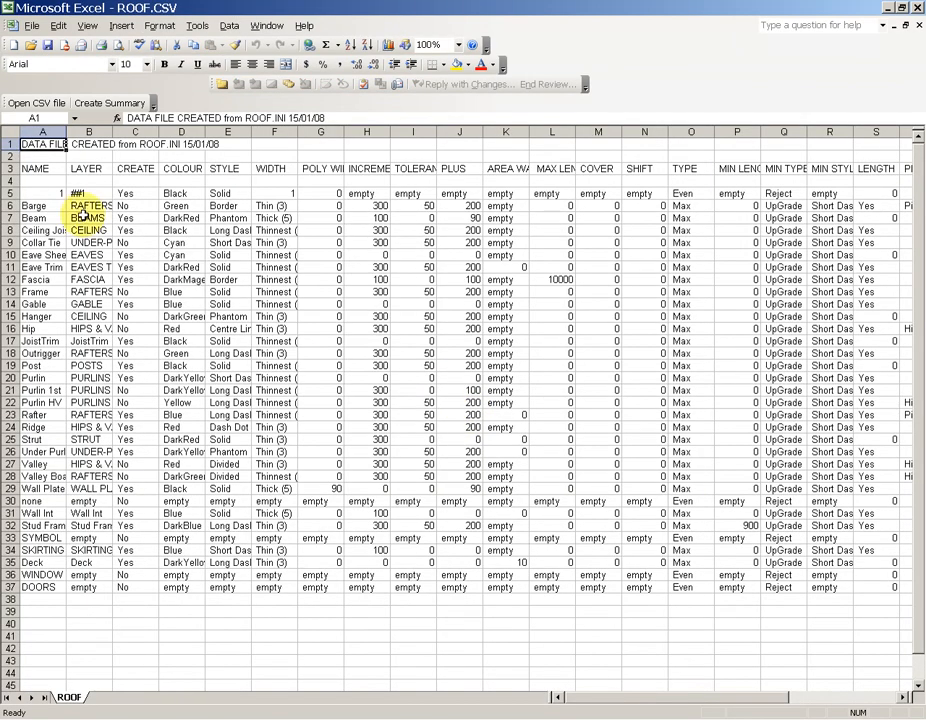
pyautogui.moveTo(45, 206); pyautogui.dragTo(858, 586)
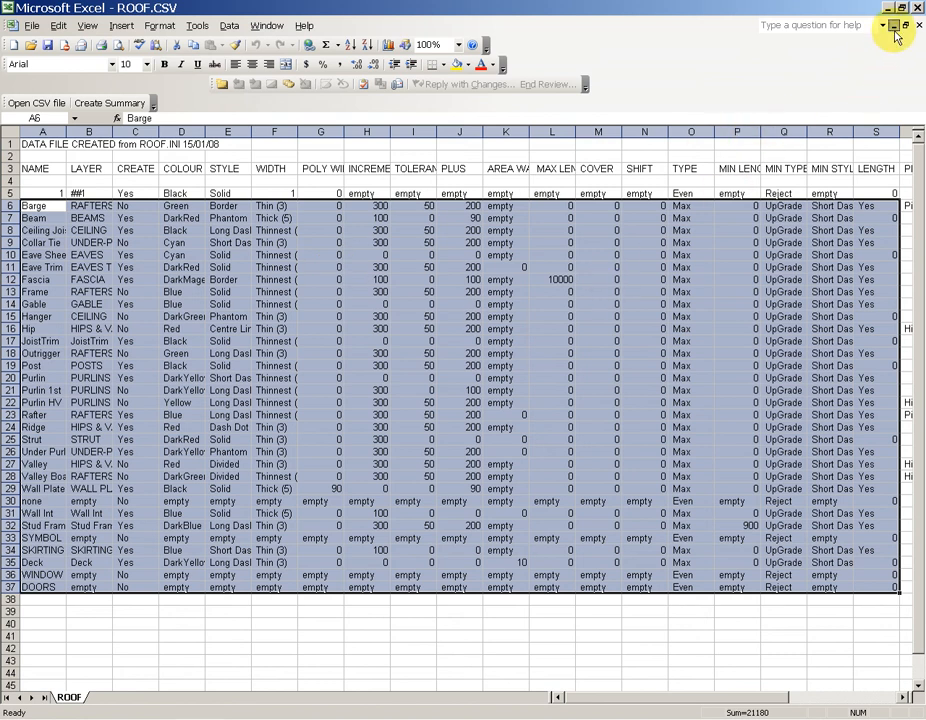
pyautogui.click(918, 8)
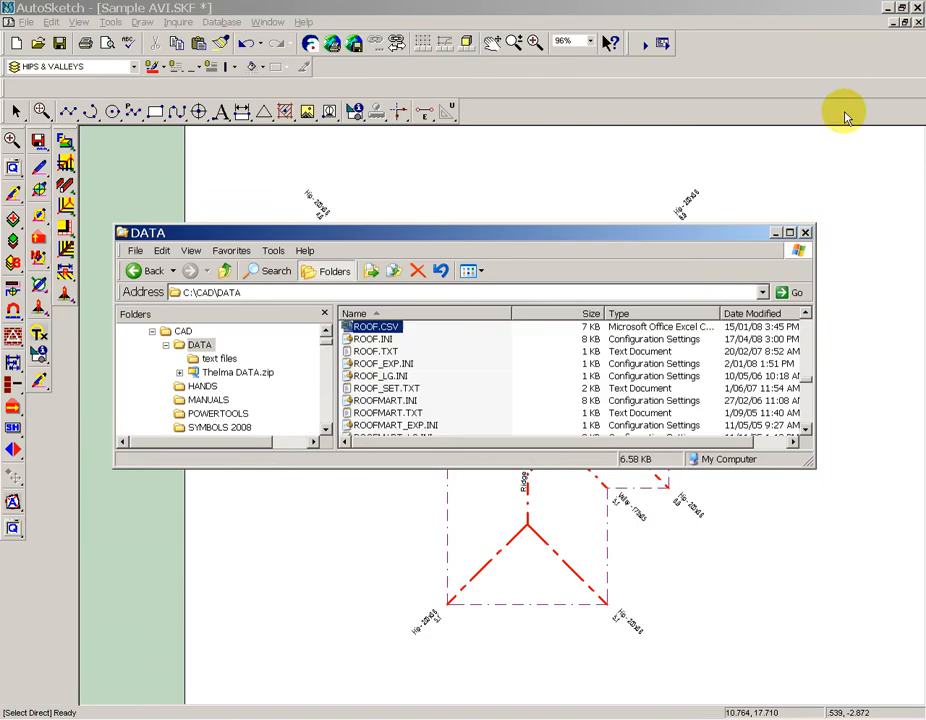
# - Open ROOF.TXT in Notepad, examine the list of roof item names from Barge to Wall Plate, and close the file
pyautogui.click(376, 352)
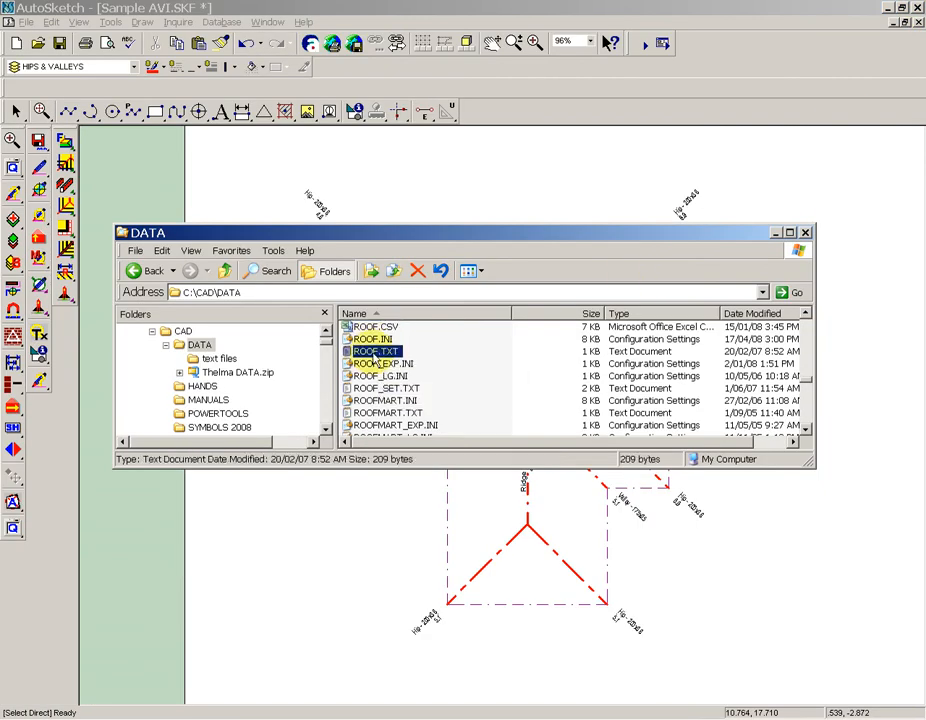
pyautogui.doubleClick(376, 353)
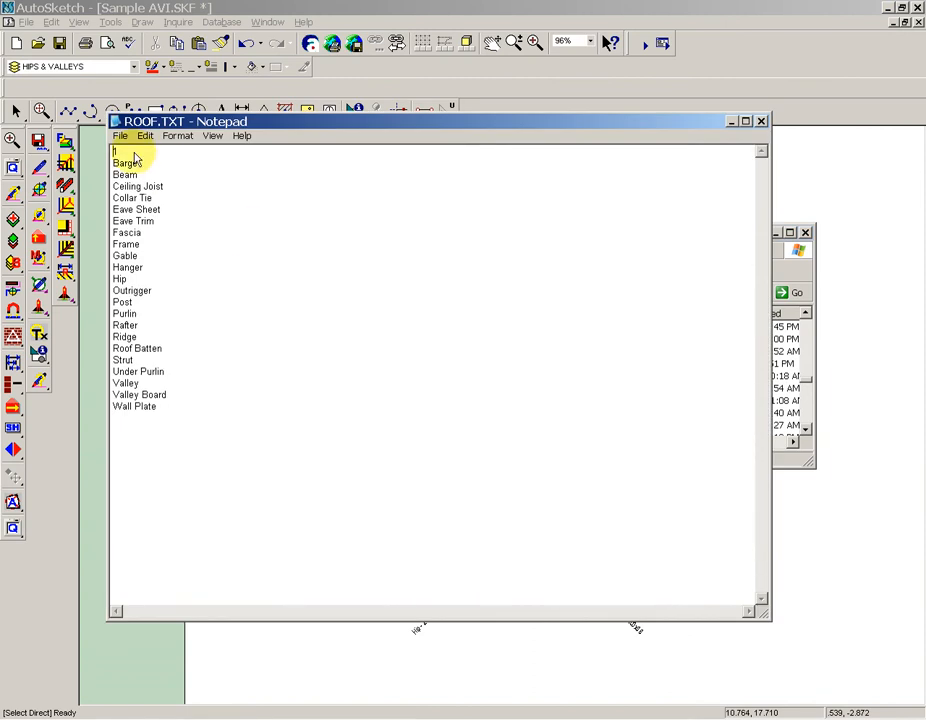
pyautogui.moveTo(116, 163); pyautogui.dragTo(196, 421)
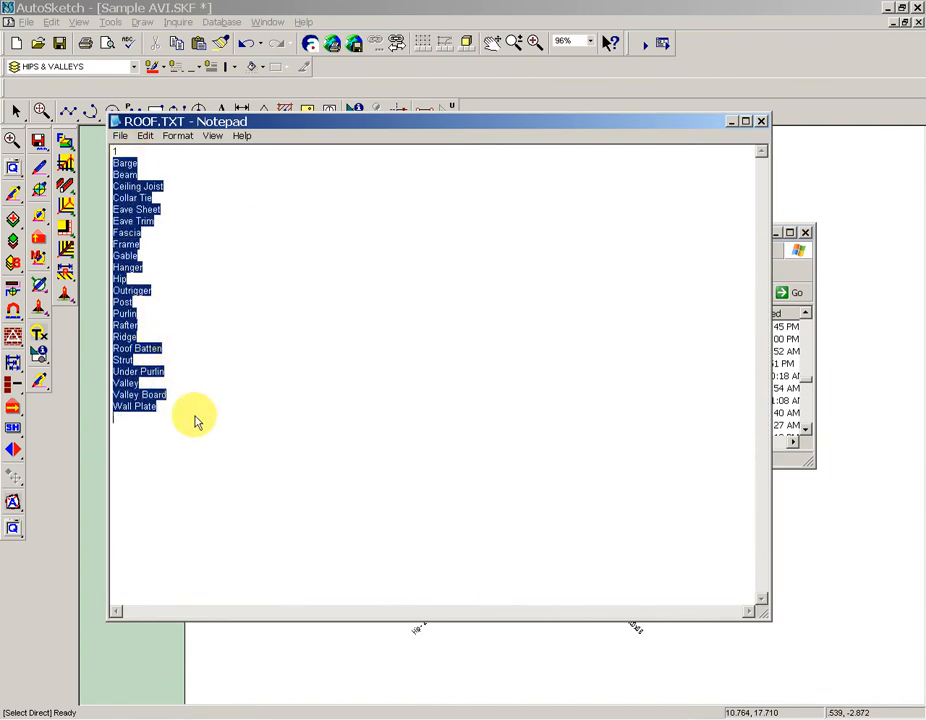
pyautogui.moveTo(154, 245); pyautogui.dragTo(114, 232)
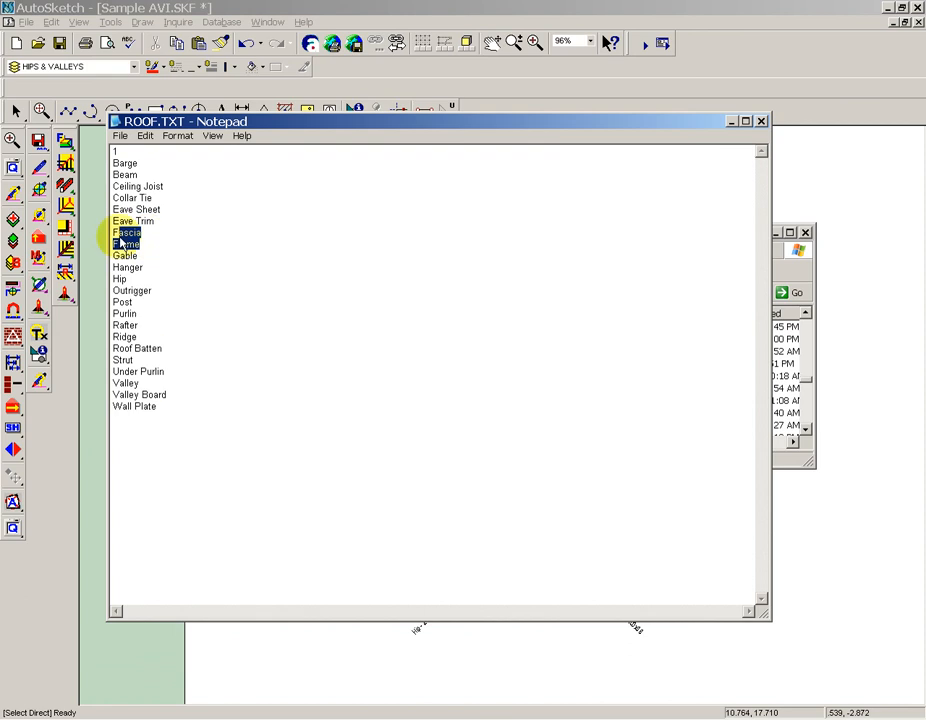
pyautogui.click(762, 121)
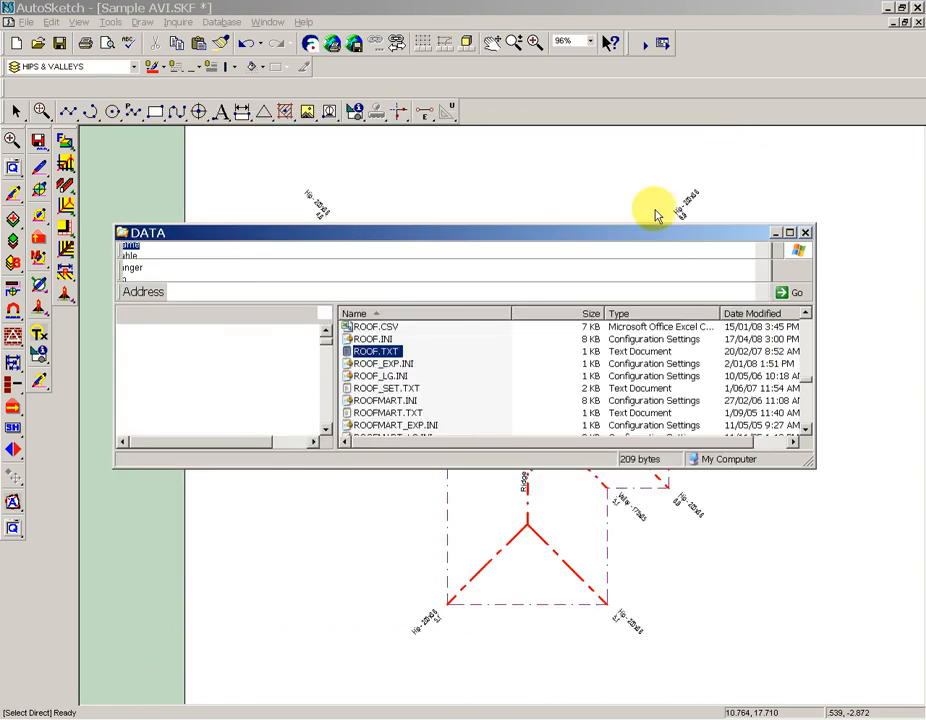
# - Examine the Barge and Beam settings in ROOF.INI and the export settings in ROOF_EXP.INI, closing each file
pyautogui.doubleClick(380, 339)
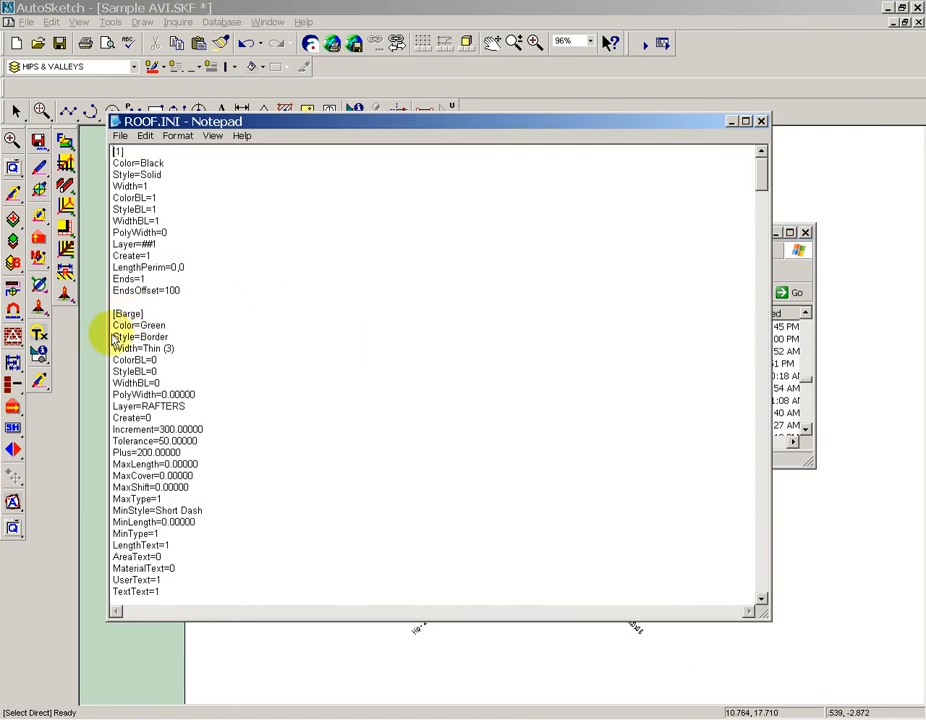
pyautogui.moveTo(113, 328); pyautogui.dragTo(242, 600)
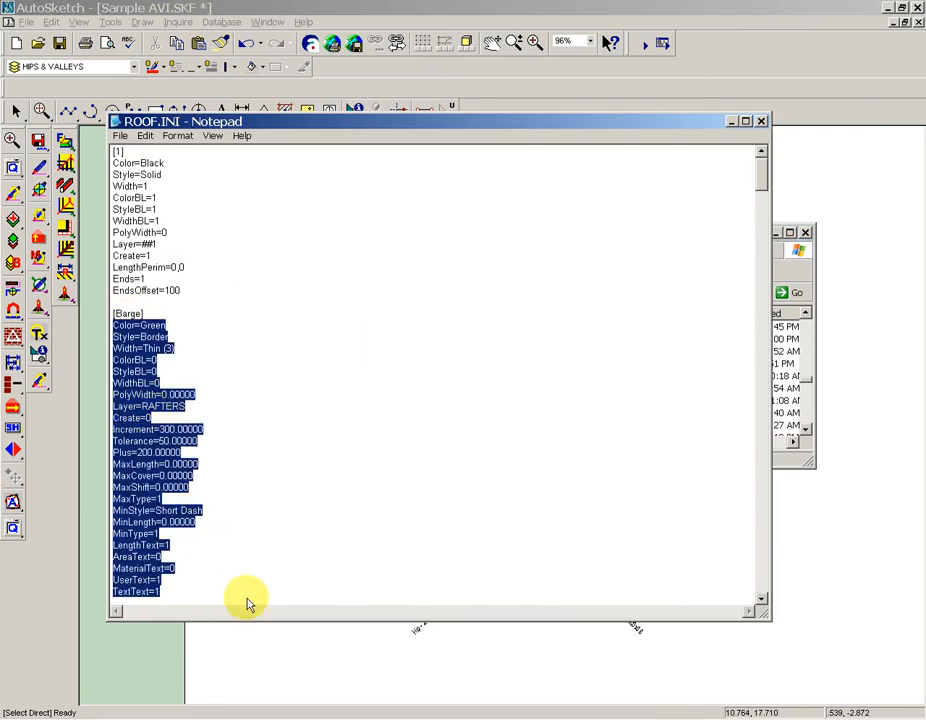
pyautogui.scroll(-11, 258, 405)
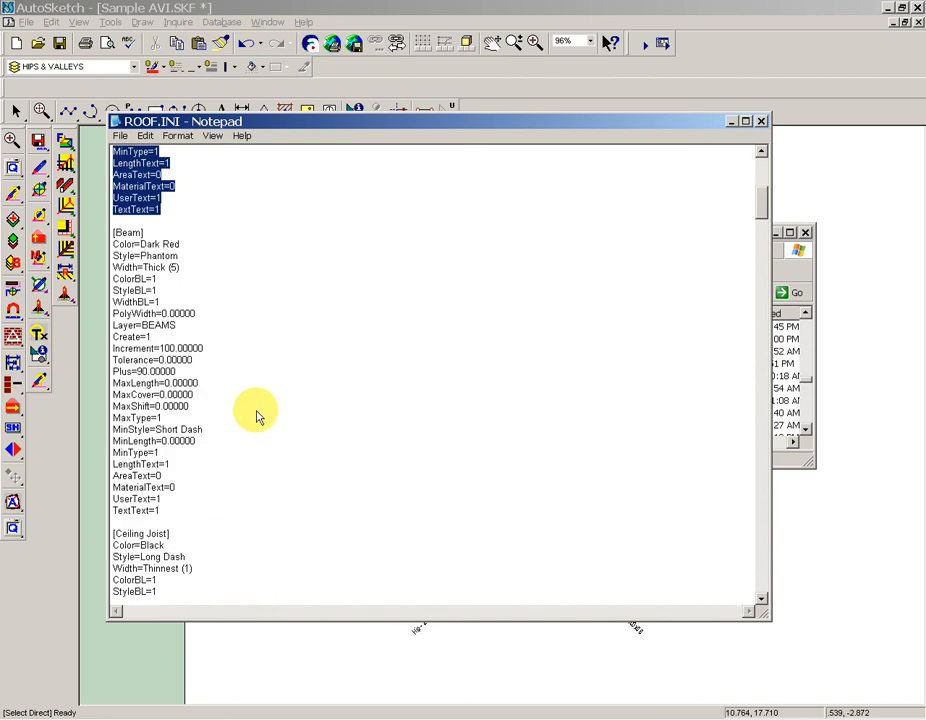
pyautogui.moveTo(113, 247); pyautogui.dragTo(244, 517)
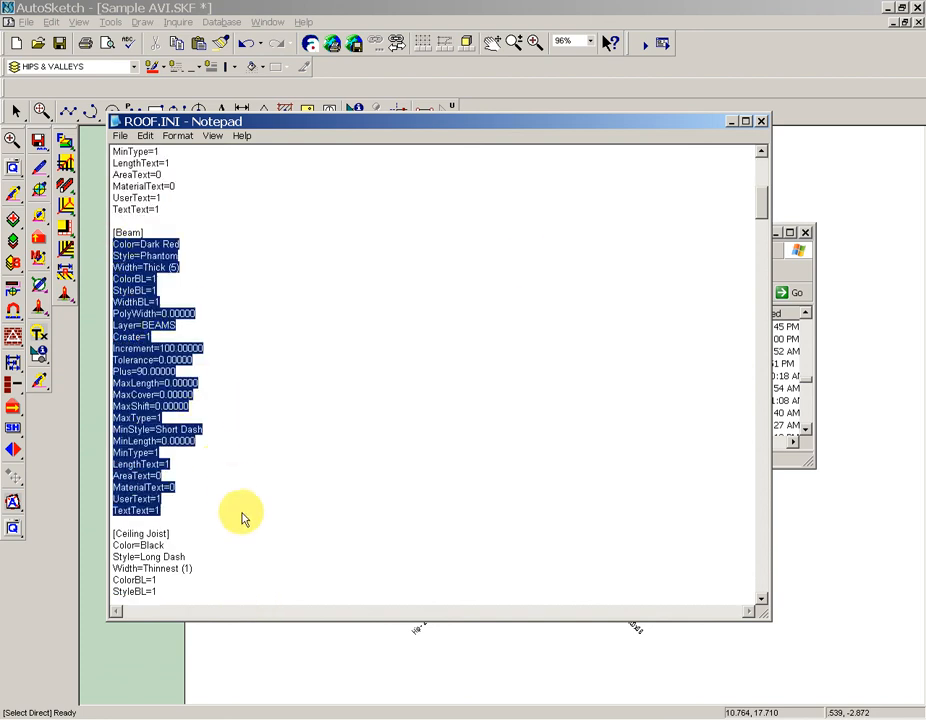
pyautogui.click(762, 122)
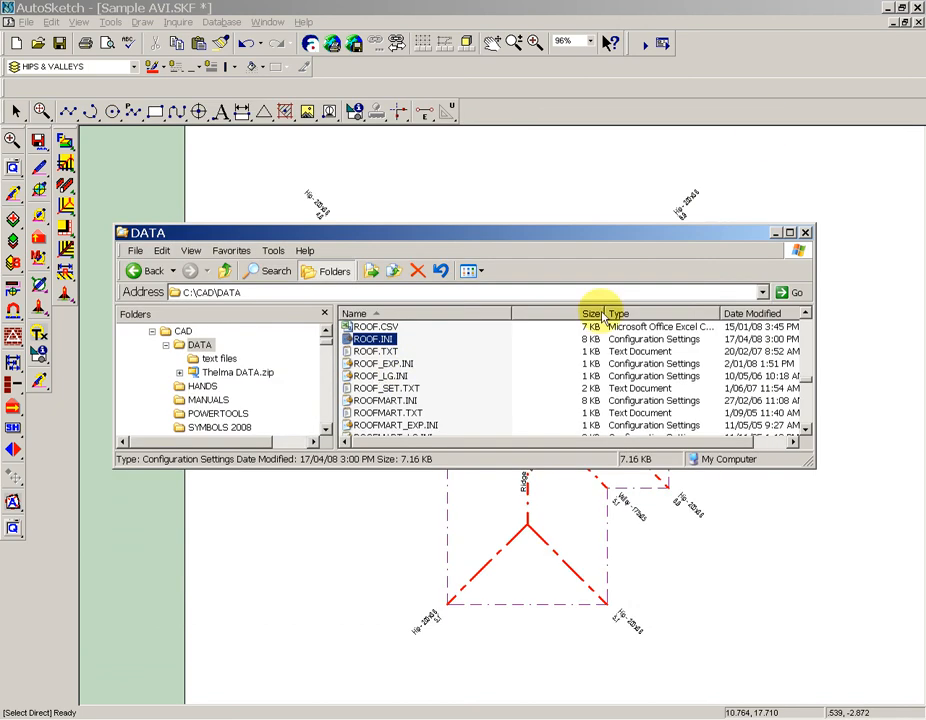
pyautogui.doubleClick(382, 363)
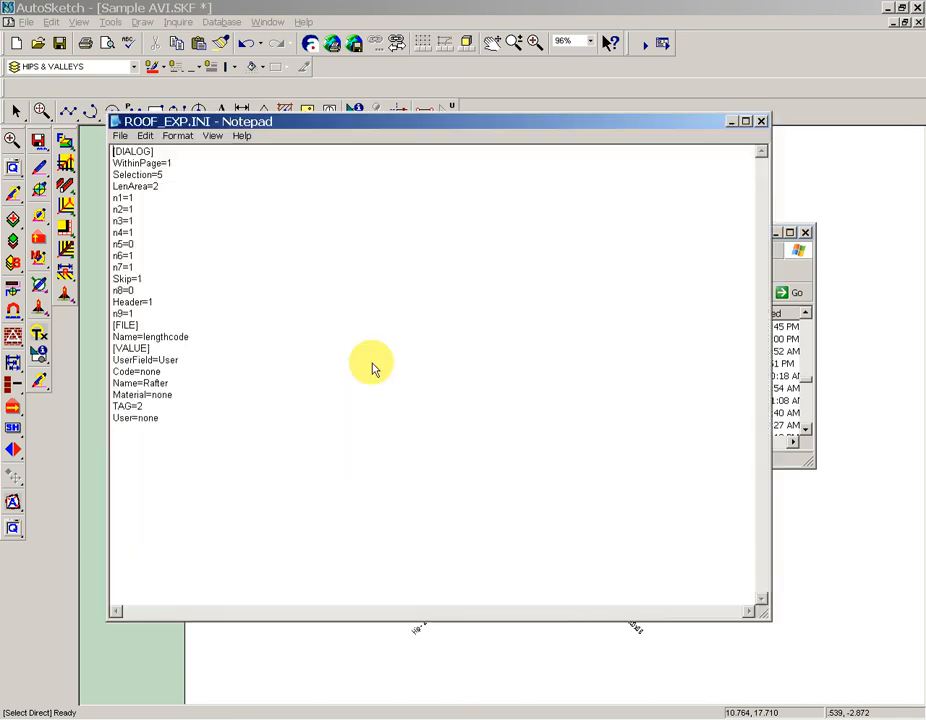
pyautogui.click(761, 121)
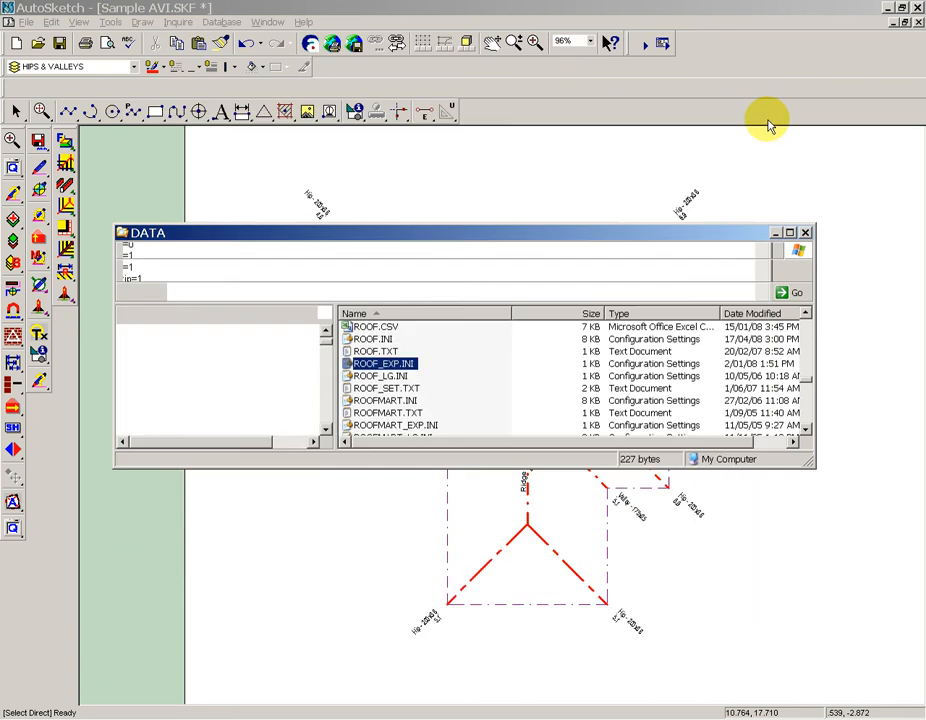
# - Open ROOF_SET.TXT and examine its SetData lines for text, dimensions and units, highlighting the UnitLinearType line
pyautogui.click(383, 377)
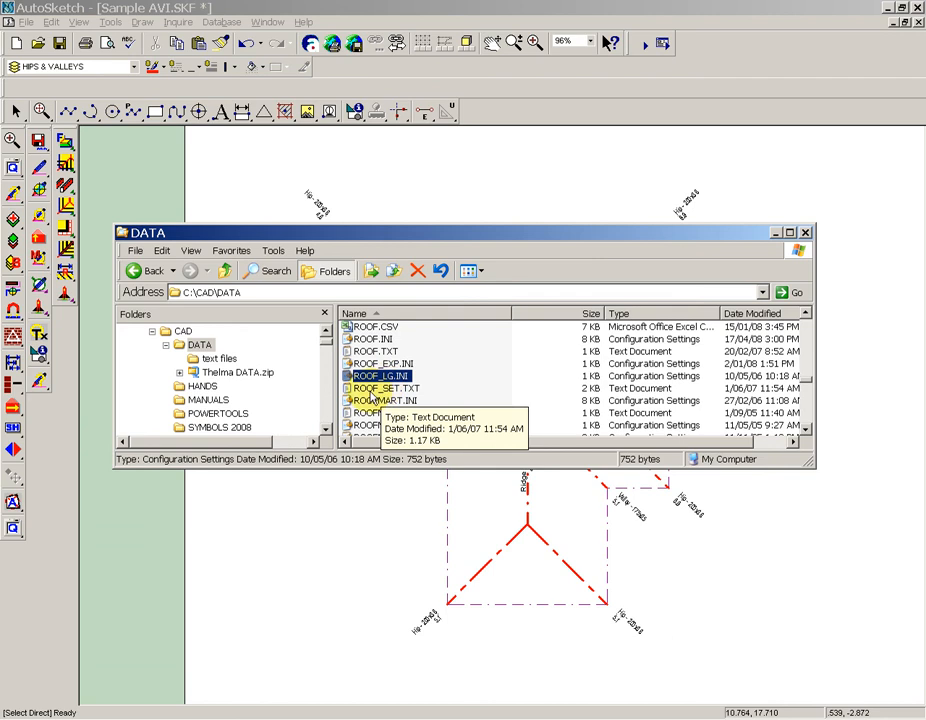
pyautogui.click(370, 392)
pyautogui.doubleClick(372, 396)
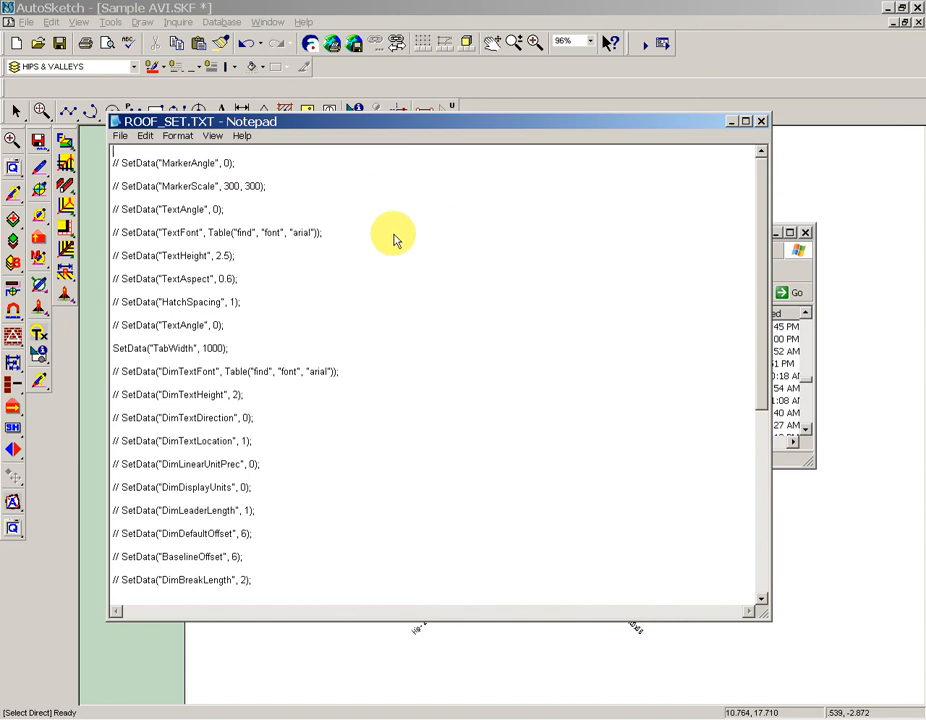
pyautogui.moveTo(397, 243); pyautogui.dragTo(450, 540)
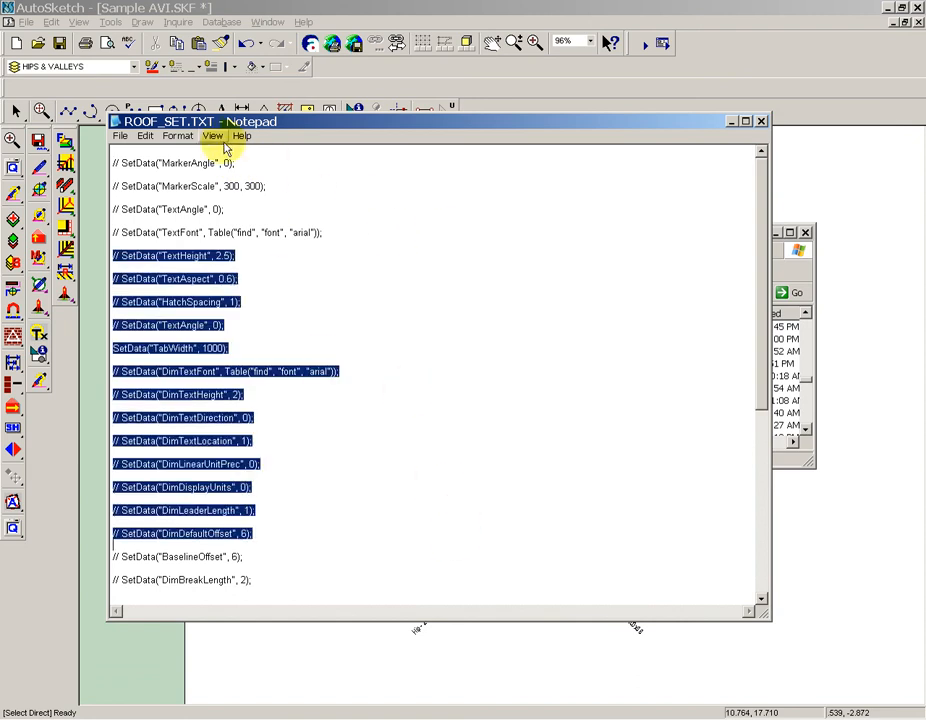
pyautogui.click(308, 276)
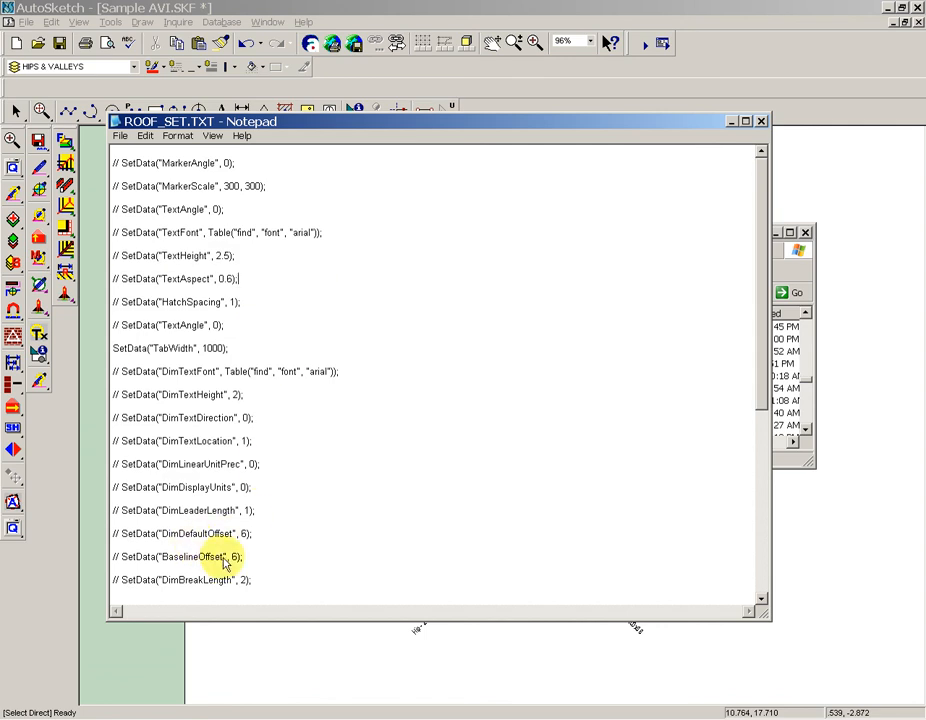
pyautogui.scroll(-5, 280, 533)
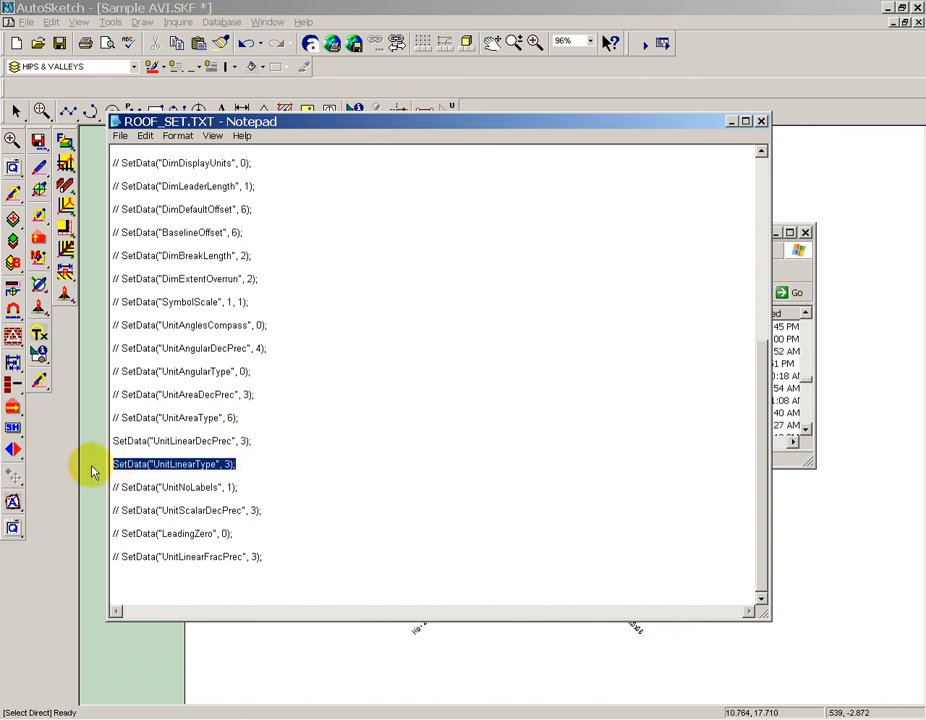
pyautogui.moveTo(91, 471); pyautogui.dragTo(233, 477)
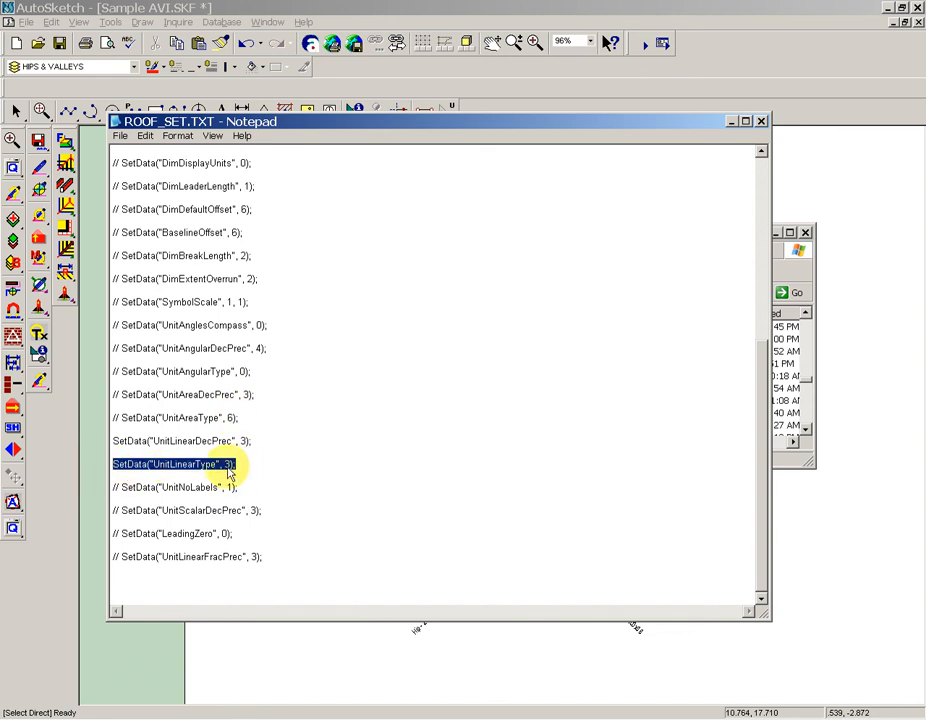
pyautogui.click(232, 472)
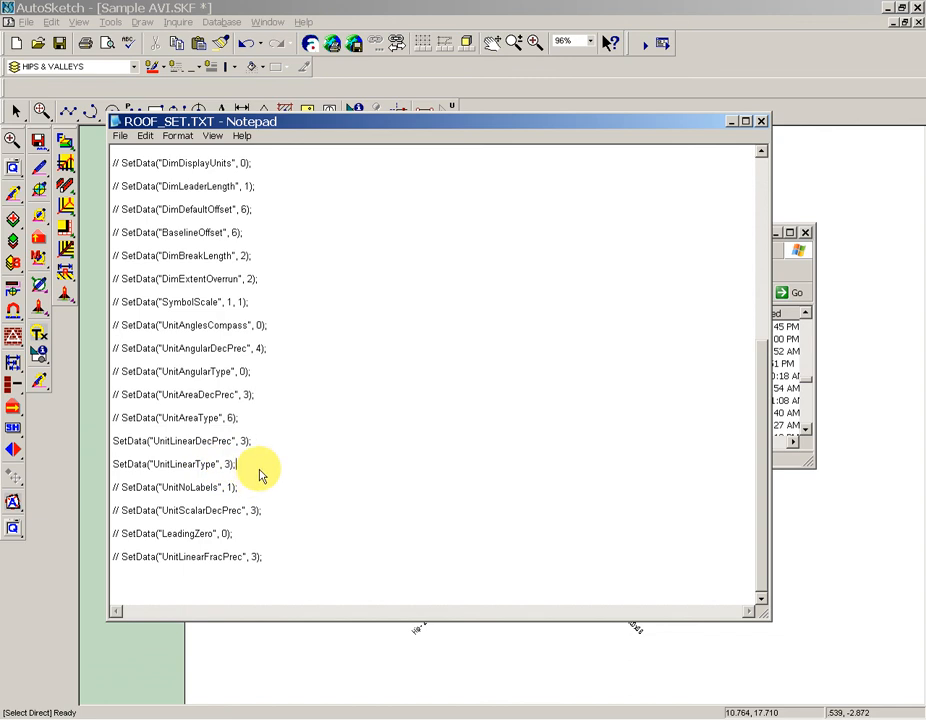
# - Switch to the drawing, examine the length and area unit lists in its Drawing Options, and cancel the dialog
pyautogui.click(285, 686)
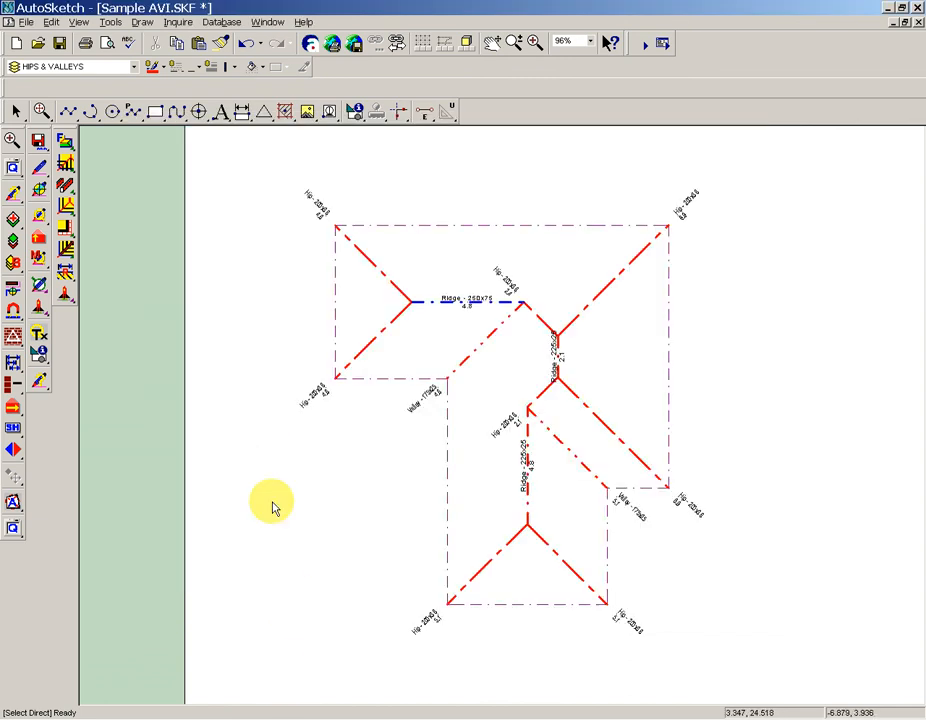
pyautogui.rightClick(183, 207)
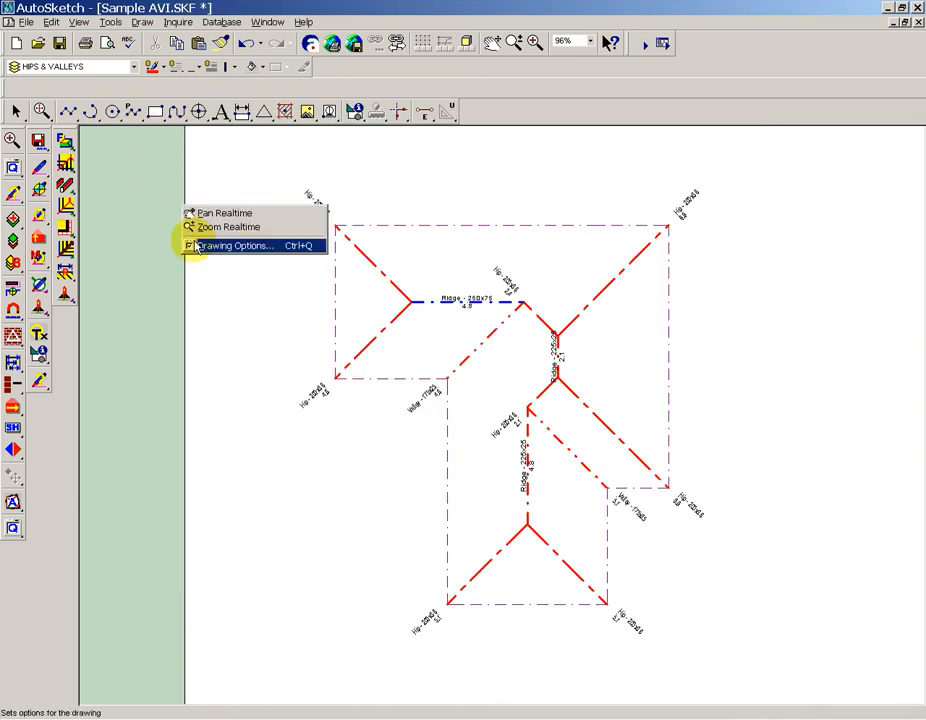
pyautogui.click(230, 246)
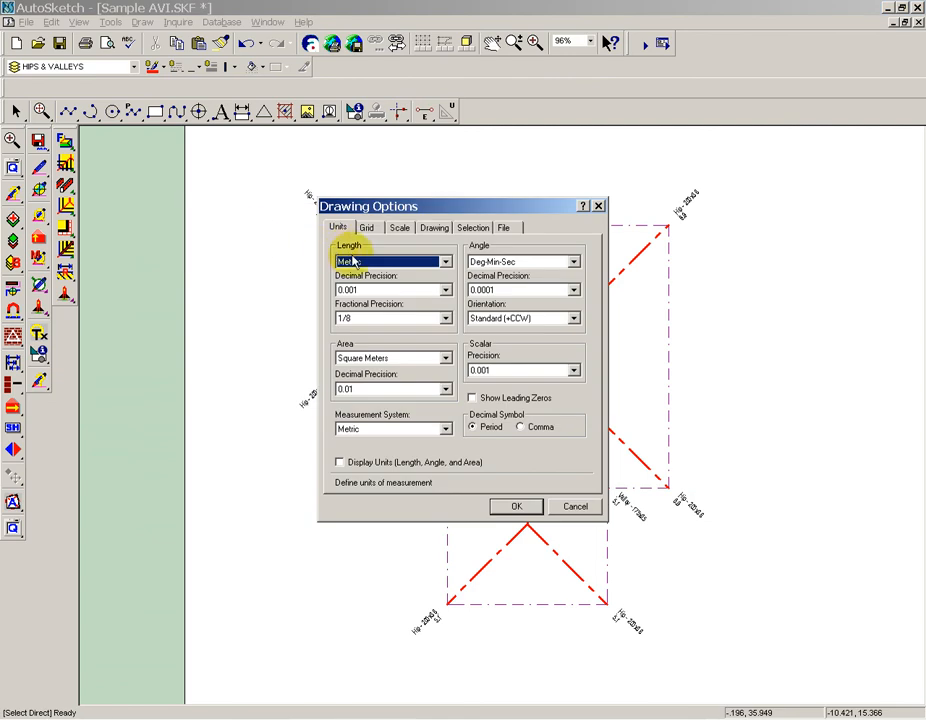
pyautogui.click(445, 261)
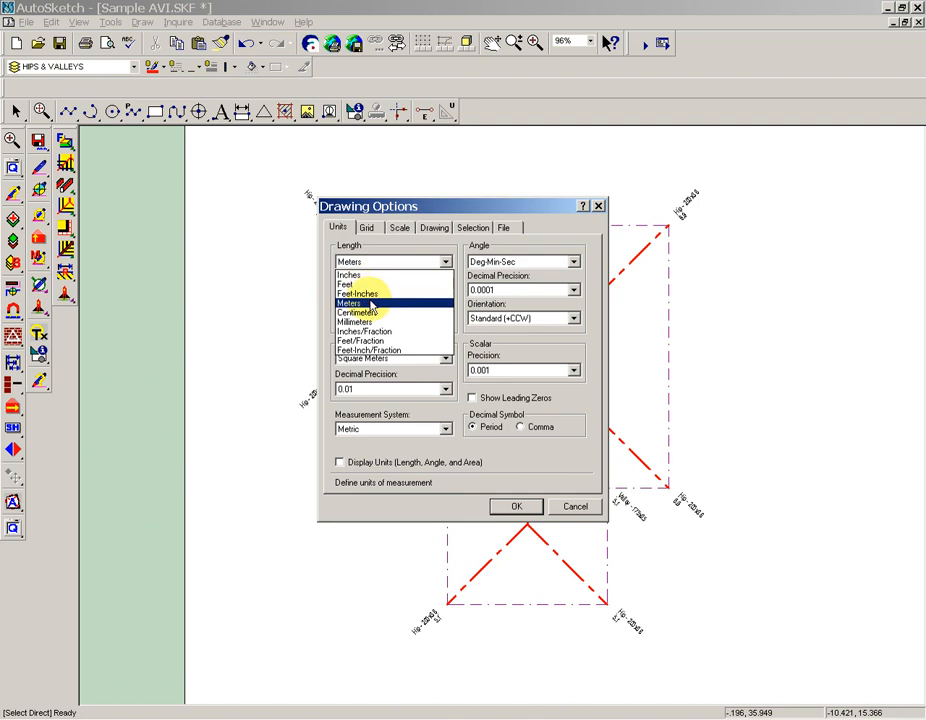
pyautogui.click(445, 414)
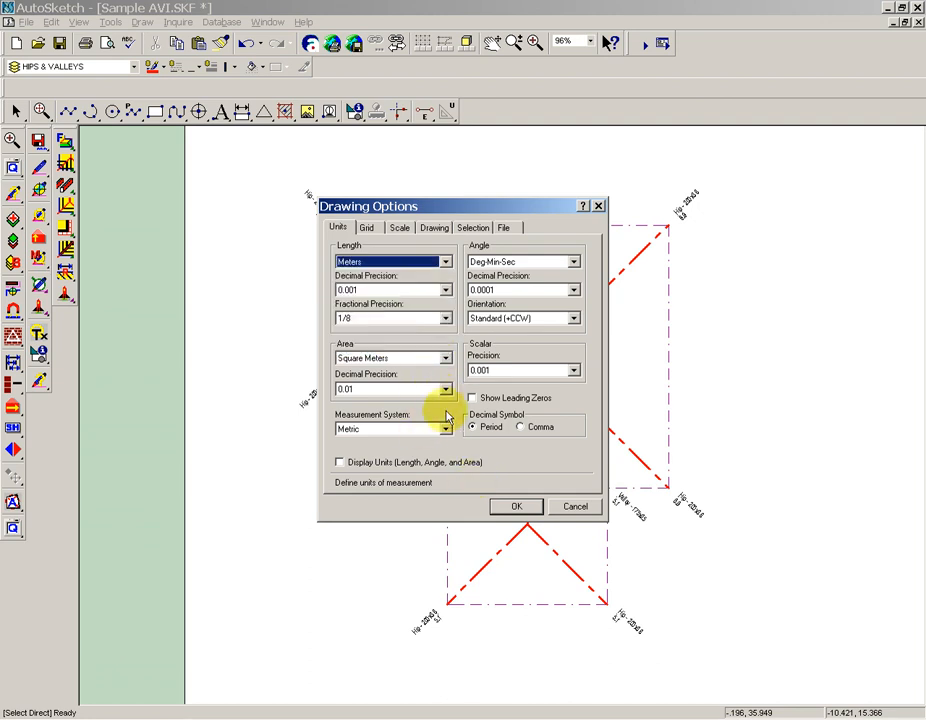
pyautogui.click(445, 358)
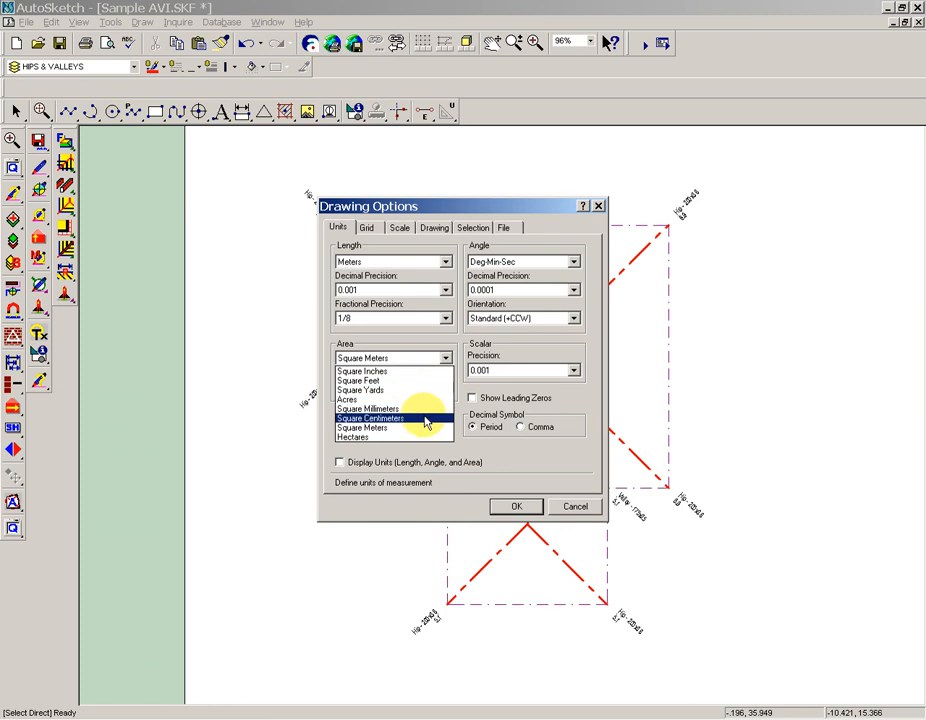
pyautogui.click(580, 509)
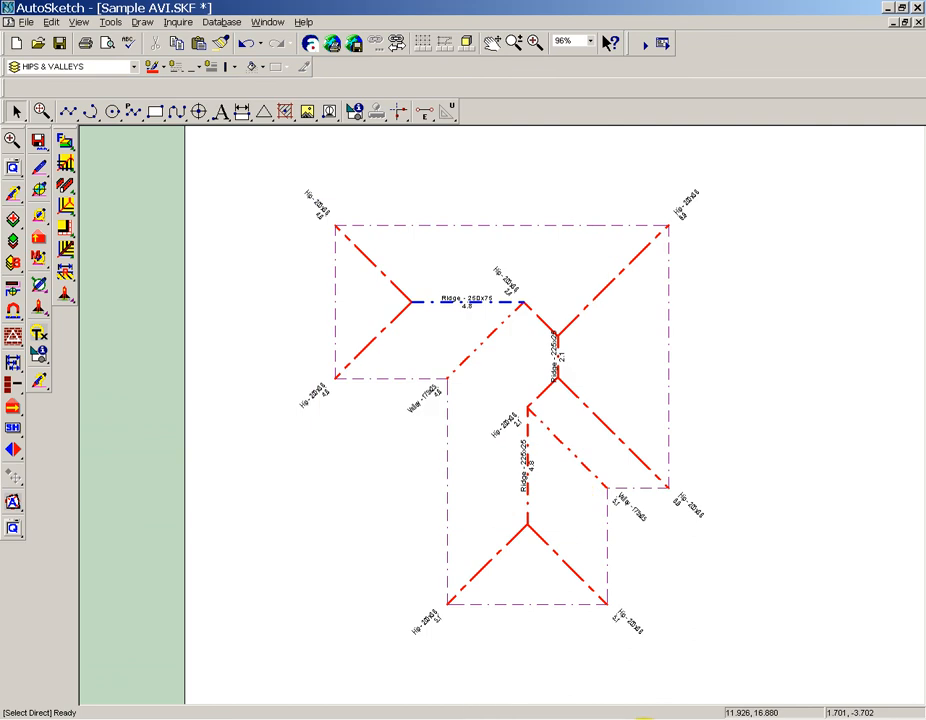
# - Return to ROOF_SET.TXT, highlight the UnitAreaType line, its comment slashes and the two active UnitLinear lines, and close the file
pyautogui.click(655, 716)
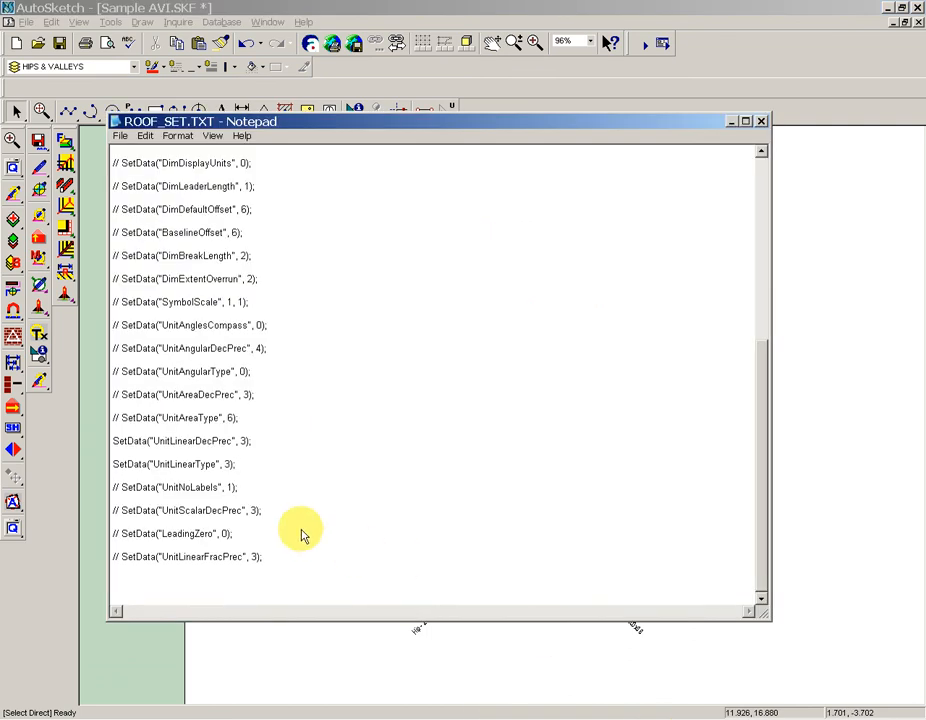
pyautogui.click(252, 464)
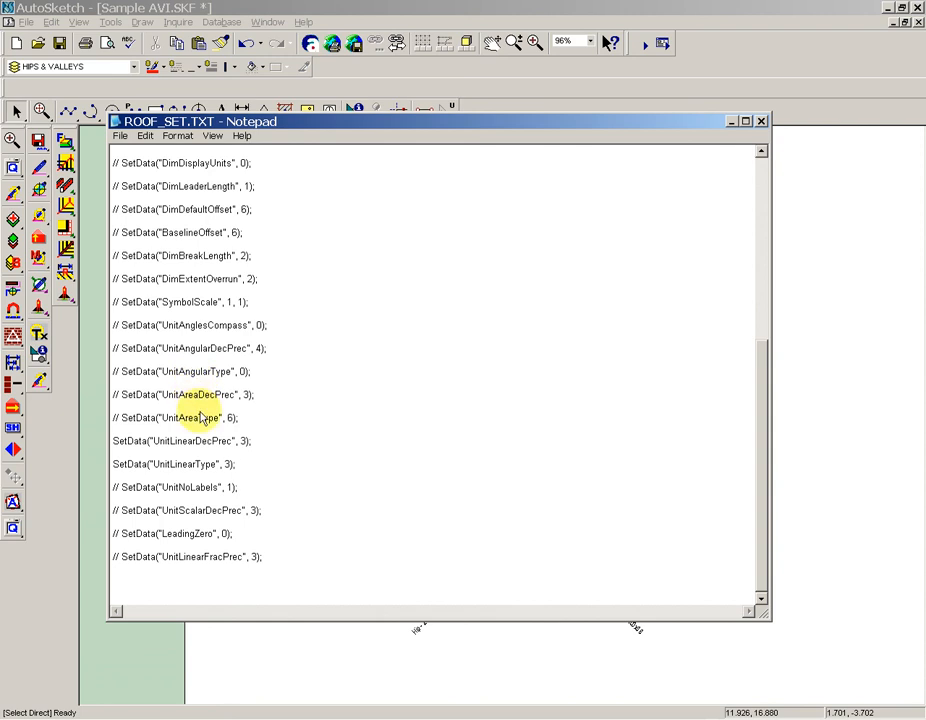
pyautogui.moveTo(240, 424); pyautogui.dragTo(93, 426)
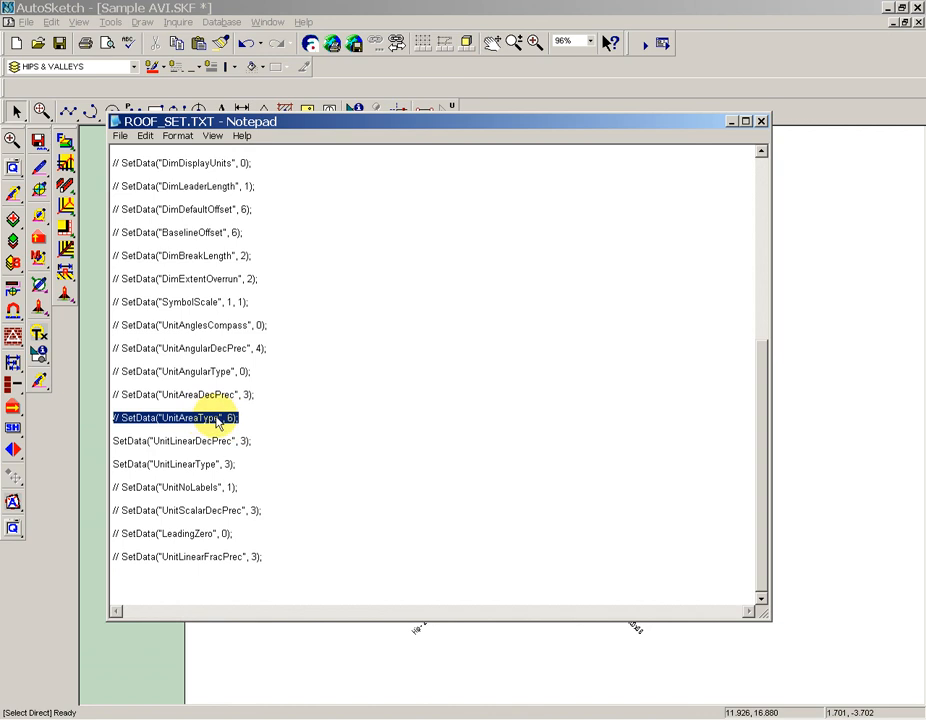
pyautogui.click(119, 421)
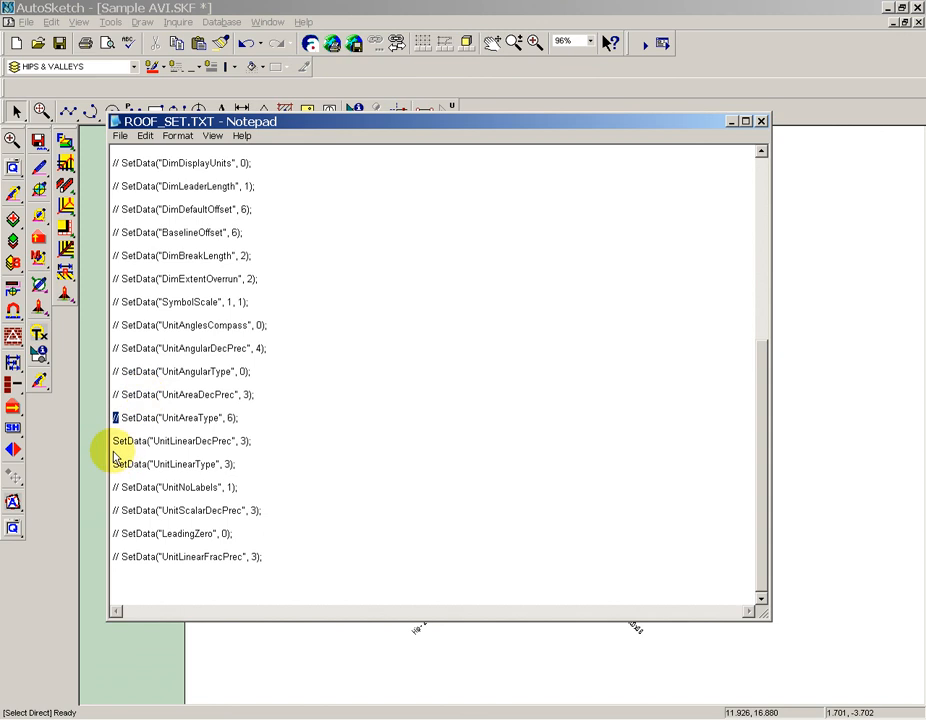
pyautogui.moveTo(240, 466); pyautogui.dragTo(103, 439)
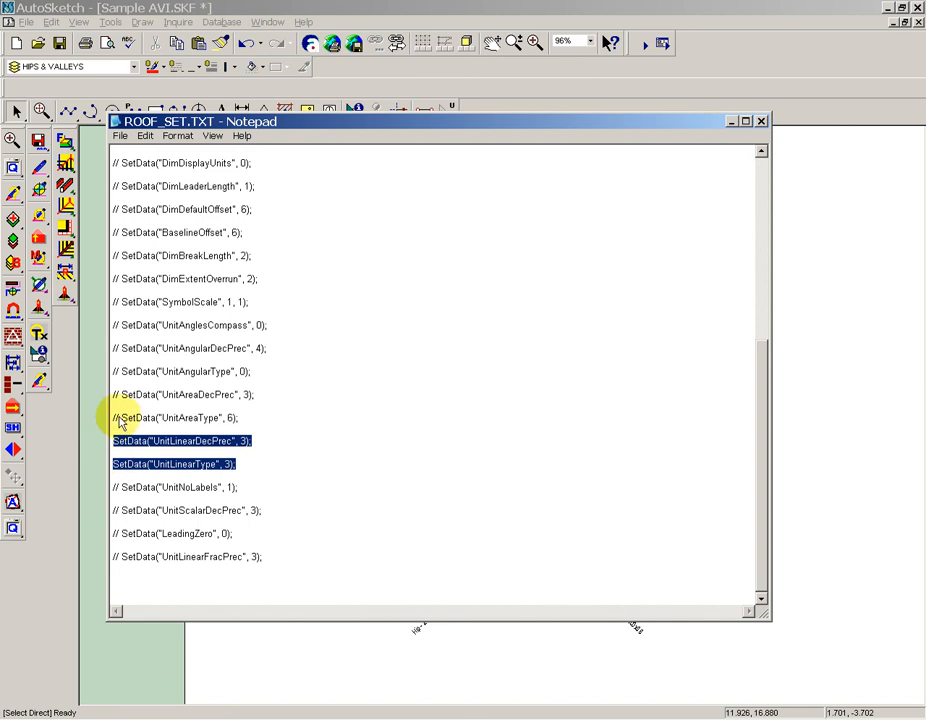
pyautogui.click(117, 419)
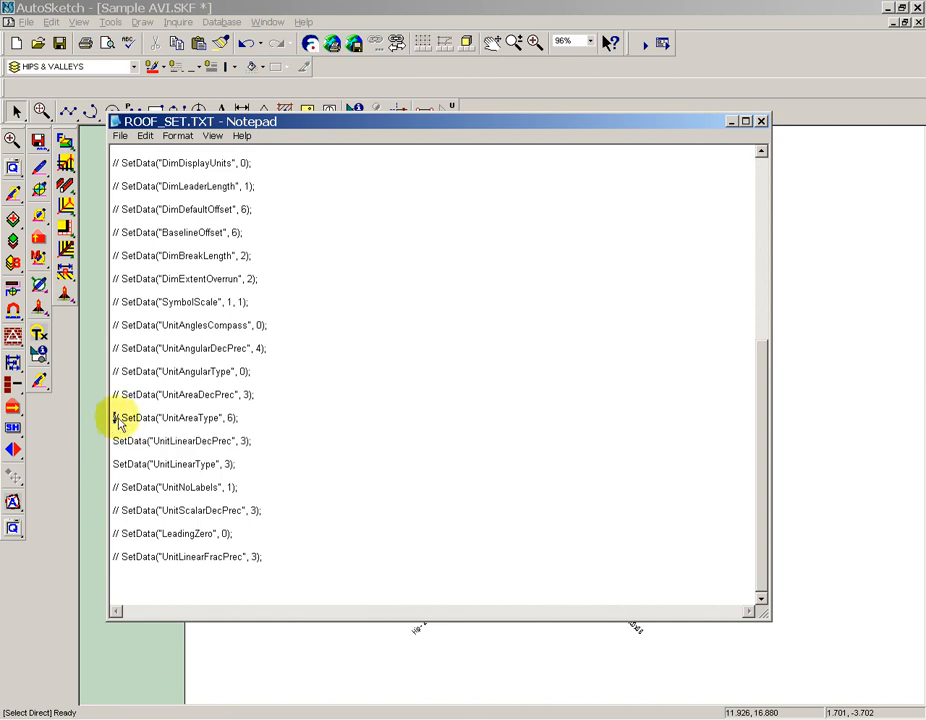
pyautogui.moveTo(117, 420); pyautogui.dragTo(125, 419)
pyautogui.scroll(1, 262, 418)
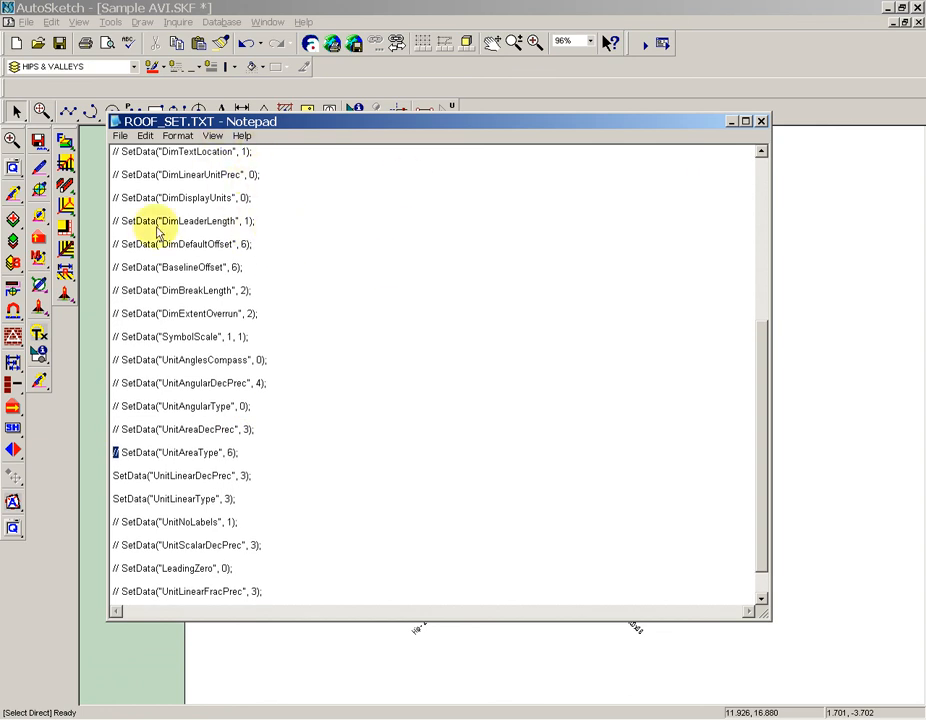
pyautogui.click(761, 121)
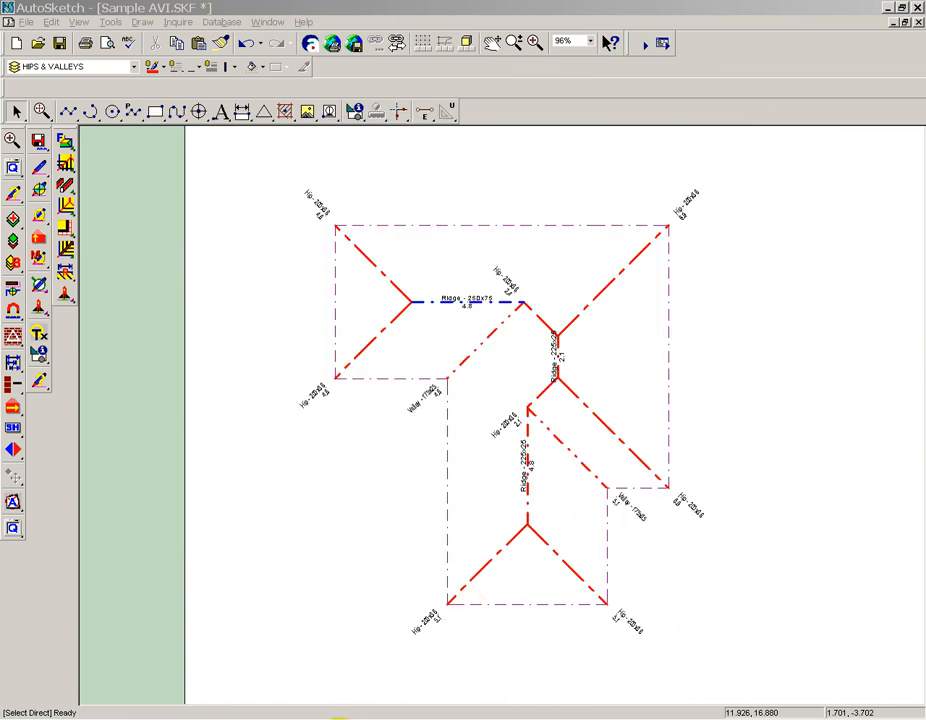
# - Look in the C:\CAD\DATA\text files folder, examine the DAT files in D:\CAD\DATA\DAT, and close the folder window
pyautogui.click(339, 719)
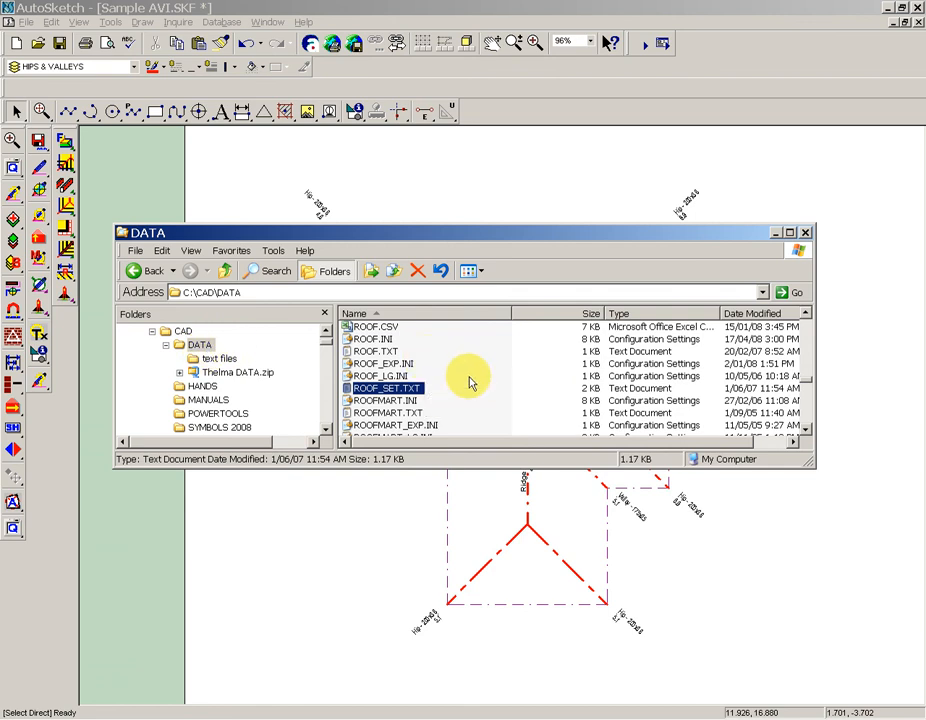
pyautogui.click(219, 359)
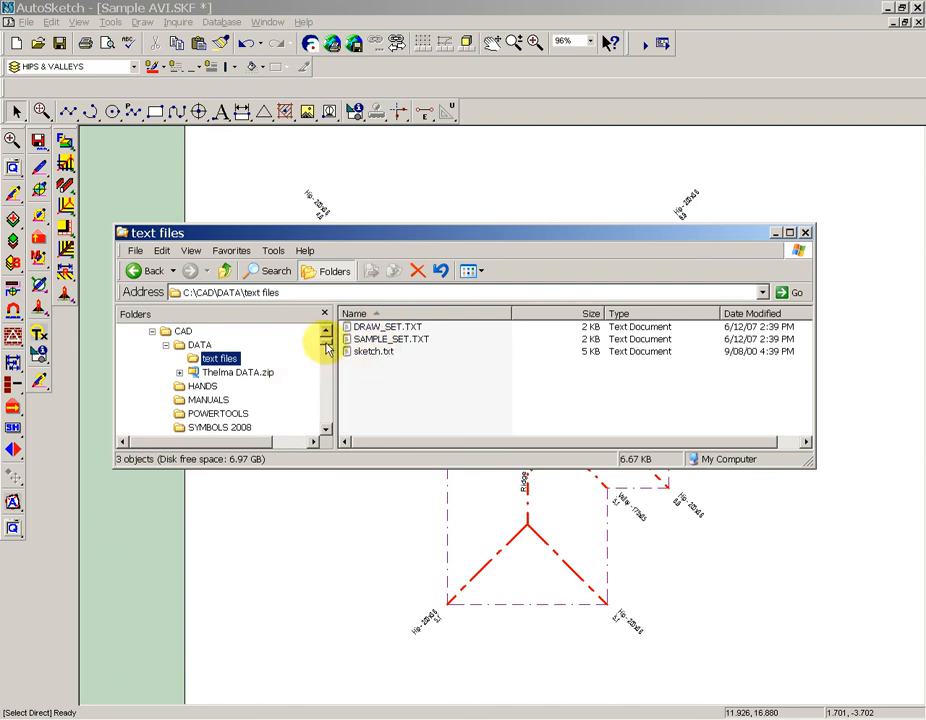
pyautogui.moveTo(327, 352)
pyautogui.mouseDown()
pyautogui.moveTo(327, 383)
pyautogui.moveTo(325, 368)
pyautogui.moveTo(256, 408)
pyautogui.moveTo(275, 400)
pyautogui.mouseUp()
pyautogui.scroll(-2, 275, 400)
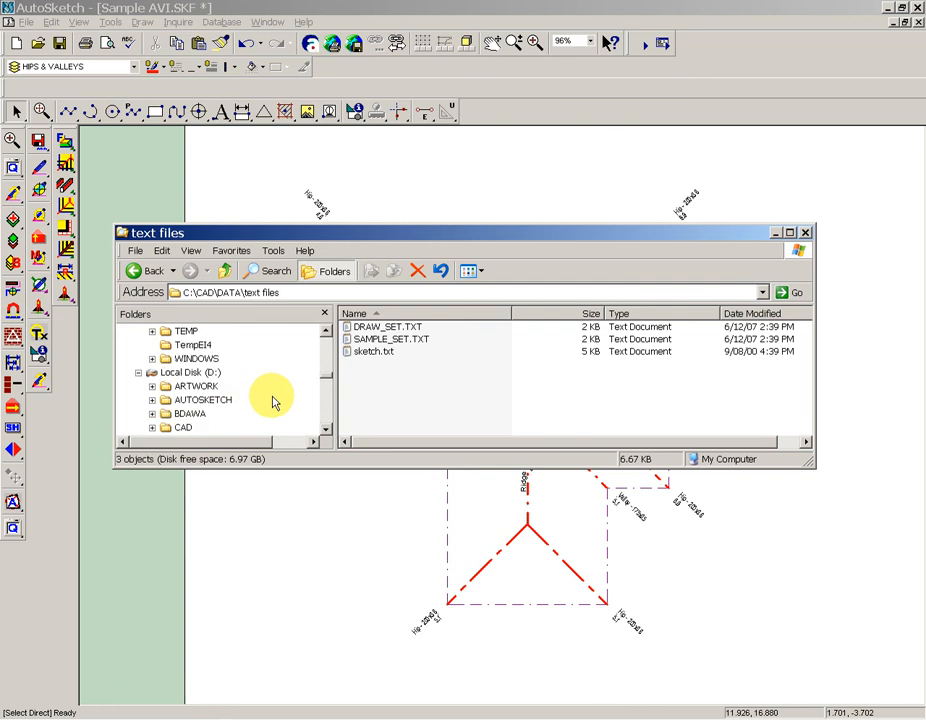
pyautogui.click(182, 397)
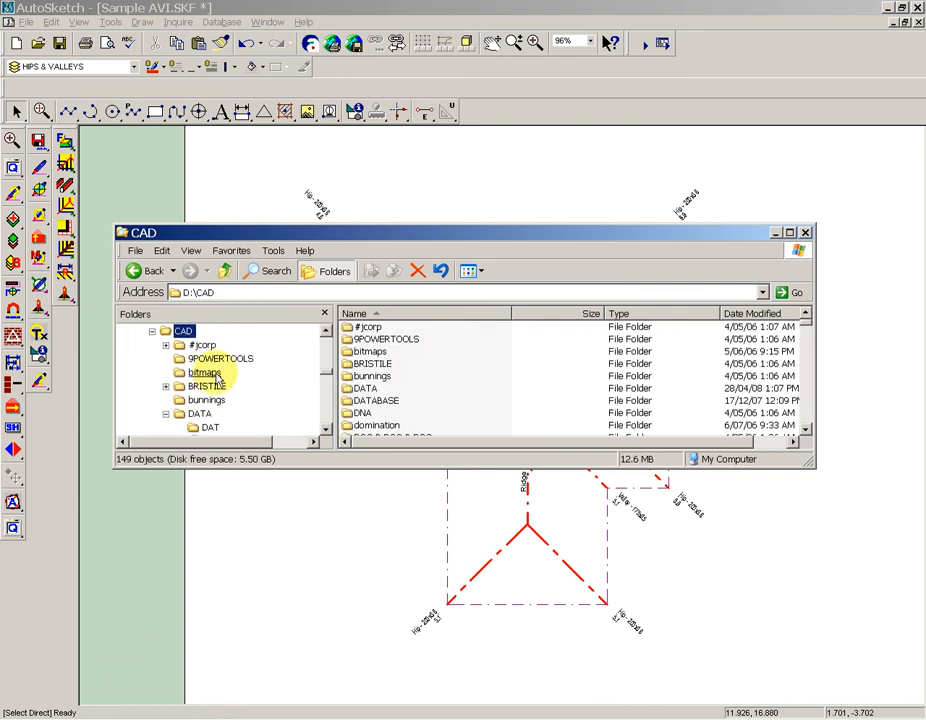
pyautogui.click(201, 414)
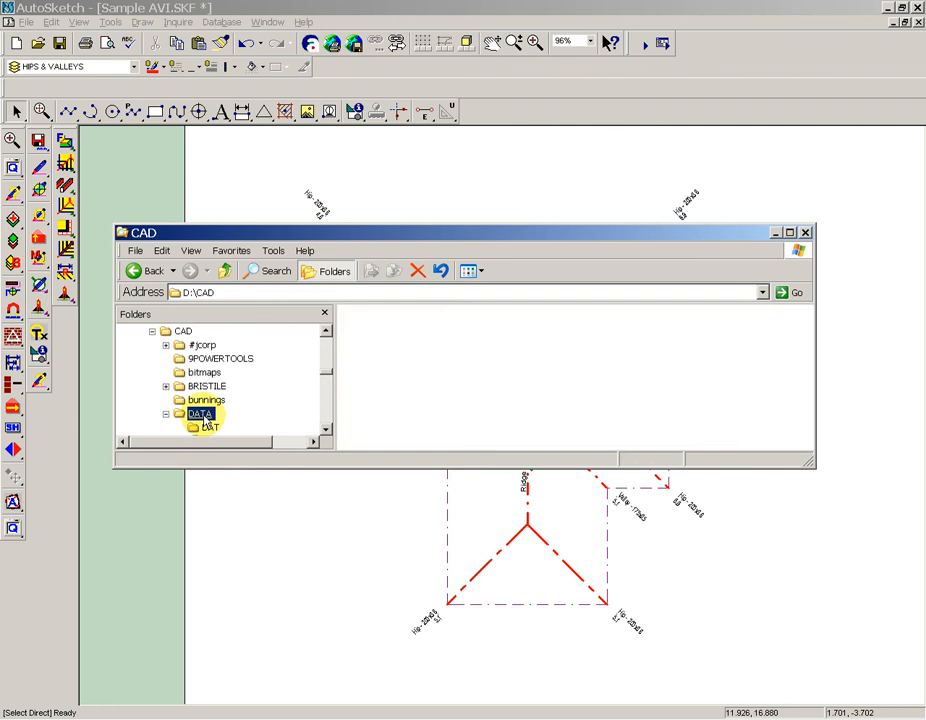
pyautogui.click(325, 432)
pyautogui.click(325, 432)
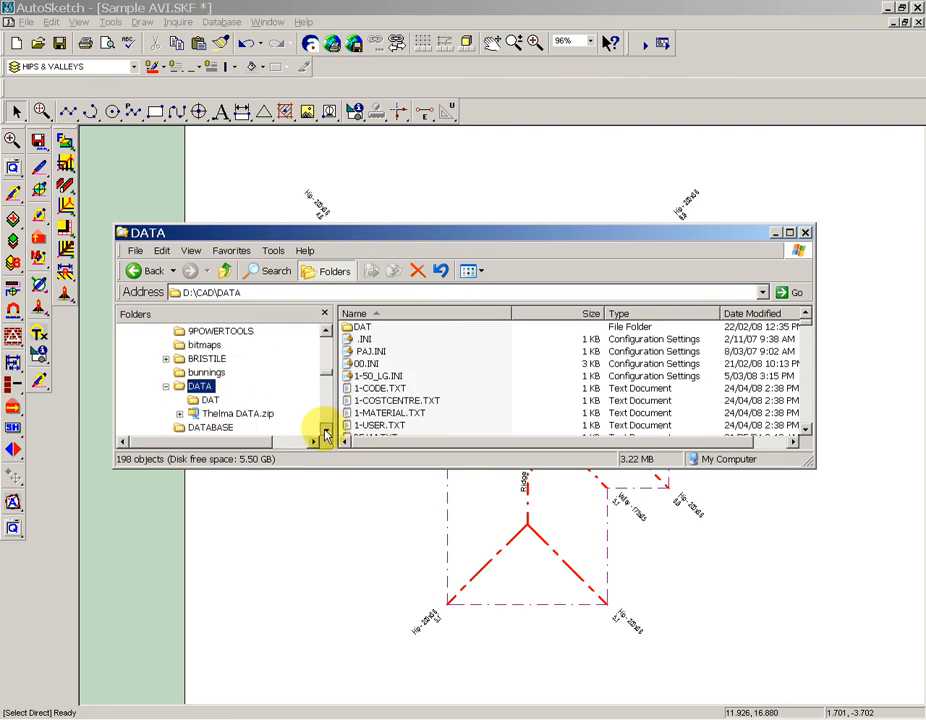
pyautogui.click(209, 400)
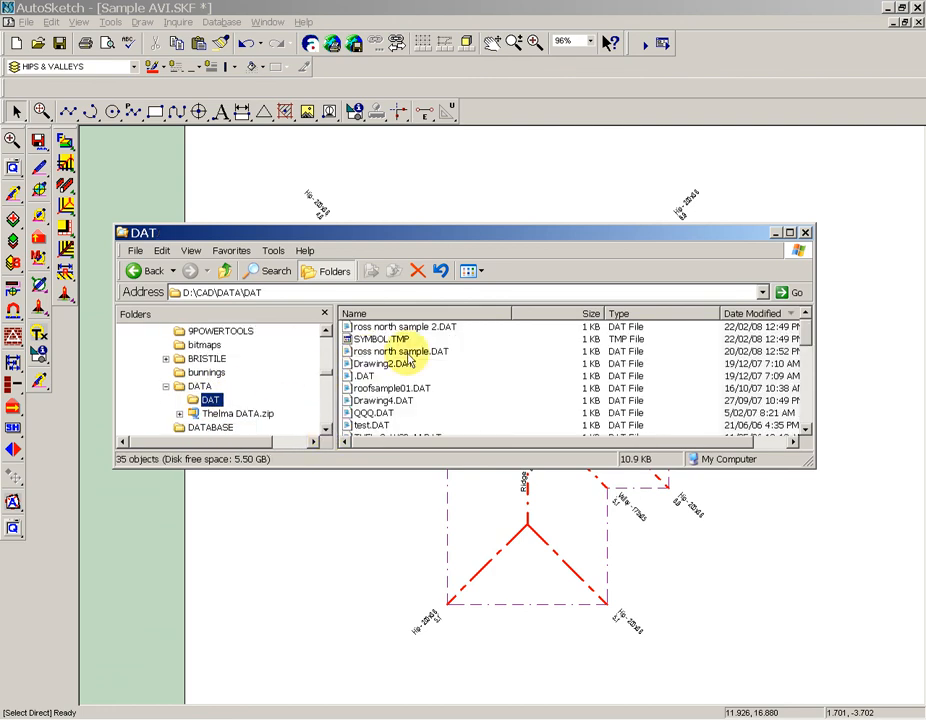
pyautogui.moveTo(405, 351); pyautogui.dragTo(462, 368)
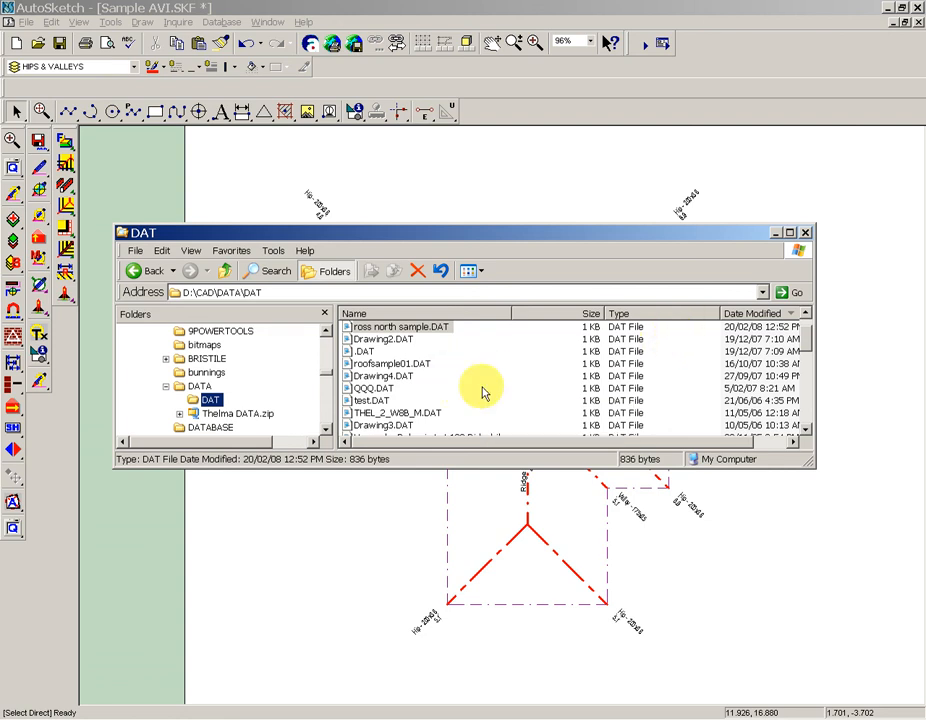
pyautogui.click(806, 234)
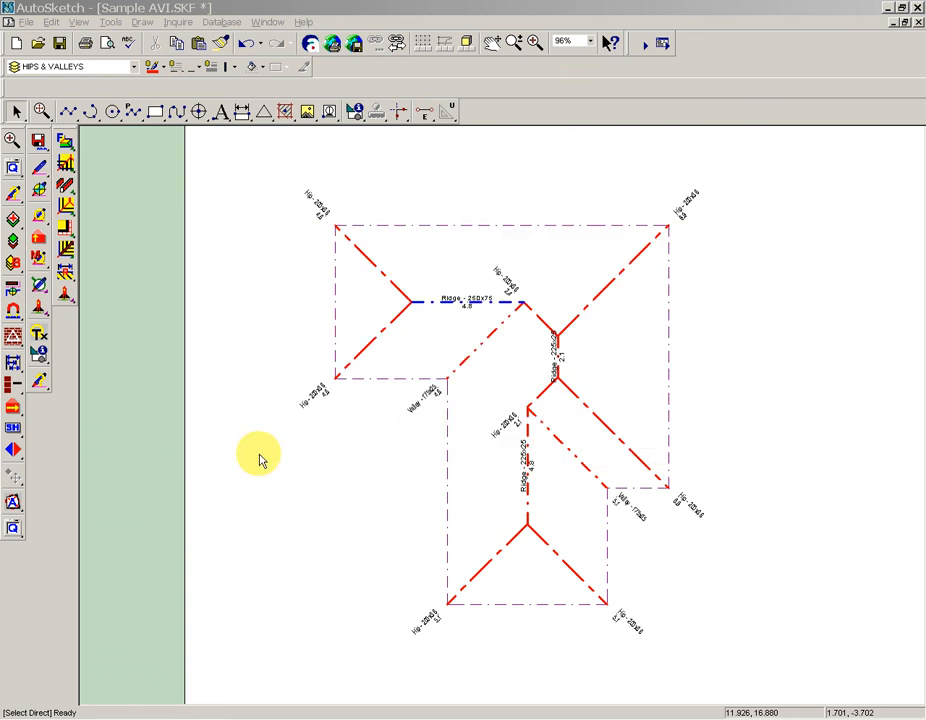
# - Start the Edit Files tool and bring up the list of *.TXT files
pyautogui.click(40, 383)
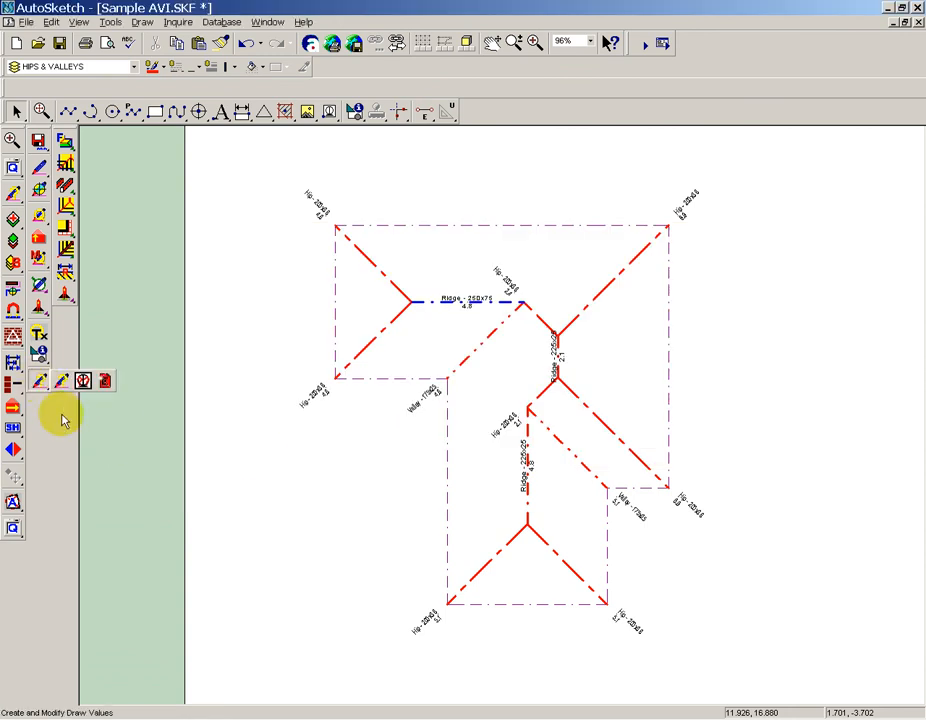
pyautogui.click(106, 383)
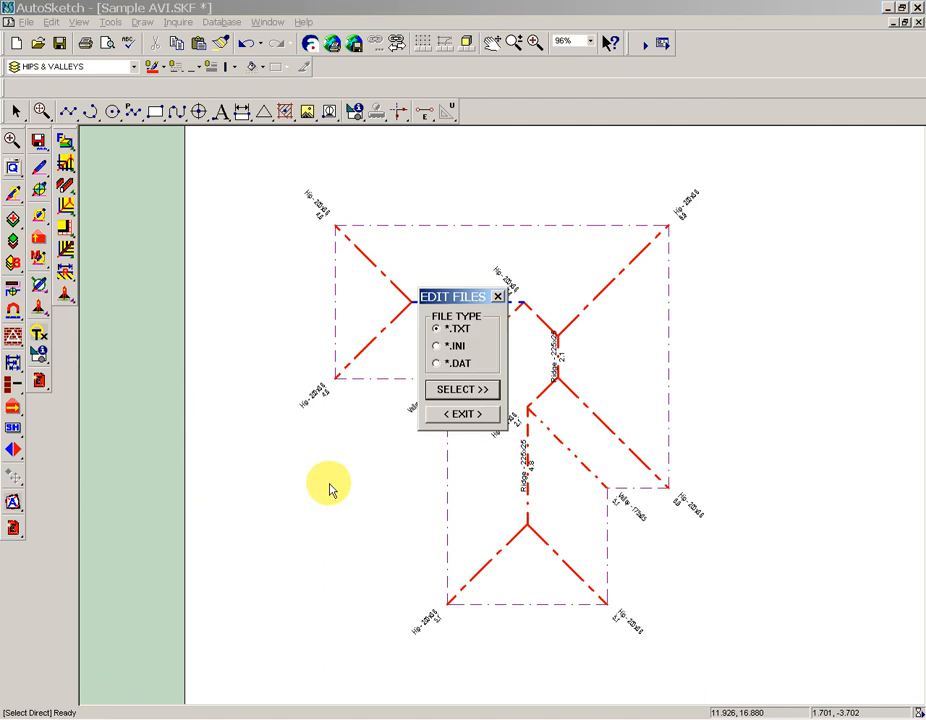
pyautogui.click(459, 390)
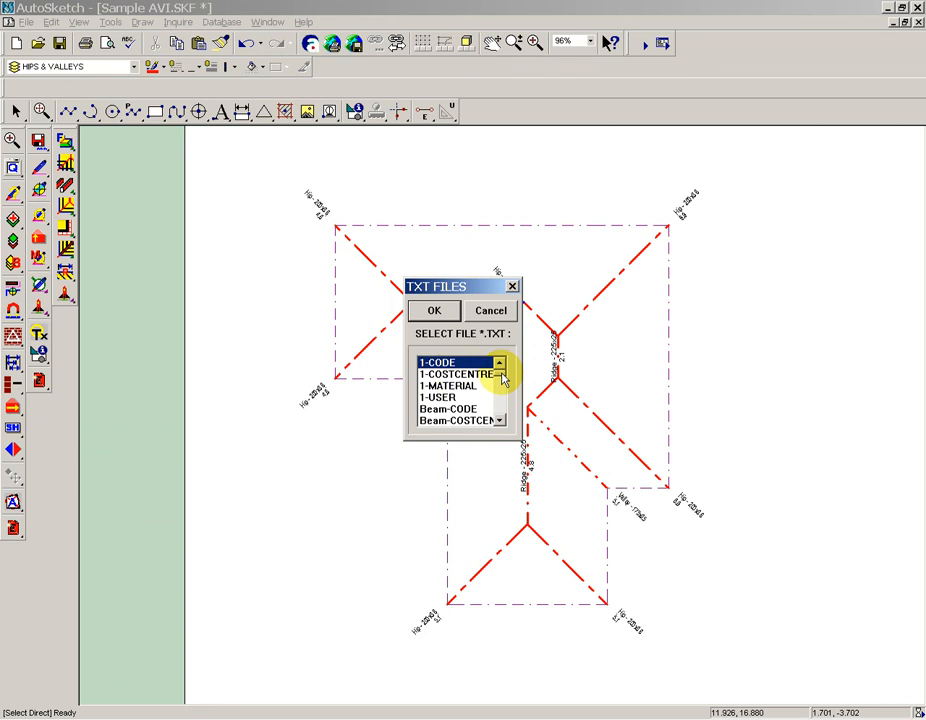
# - Look through the TXT file list, open HANGER, and examine its comma-separated rows, marking the last value of the third row
pyautogui.moveTo(503, 378); pyautogui.dragTo(498, 396)
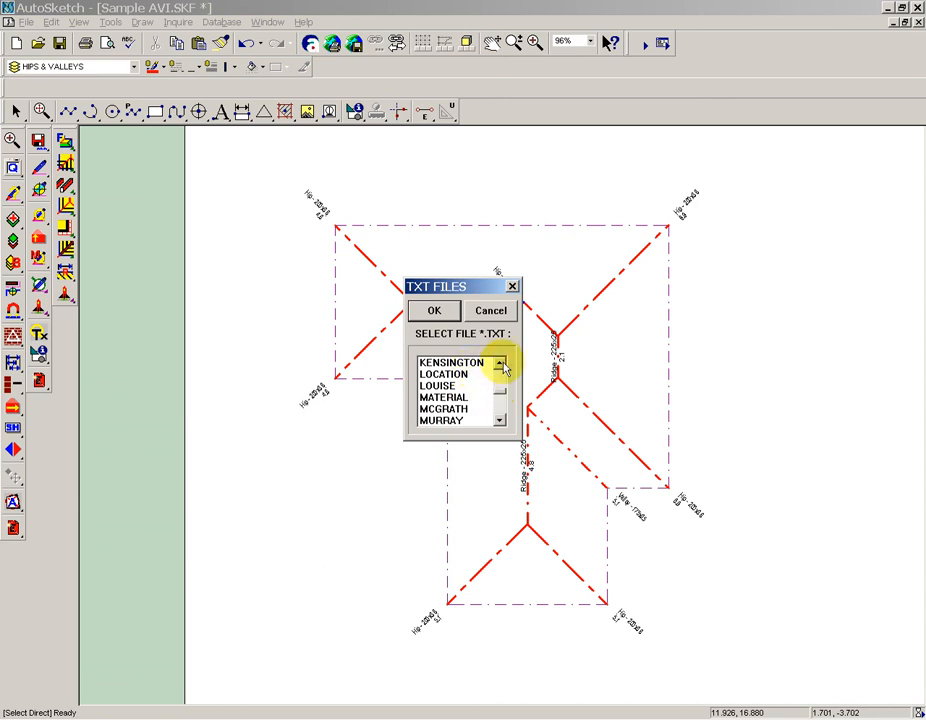
pyautogui.click(502, 363)
pyautogui.click(502, 363)
pyautogui.click(502, 363)
pyautogui.click(503, 363)
pyautogui.click(503, 363)
pyautogui.click(502, 363)
pyautogui.click(502, 363)
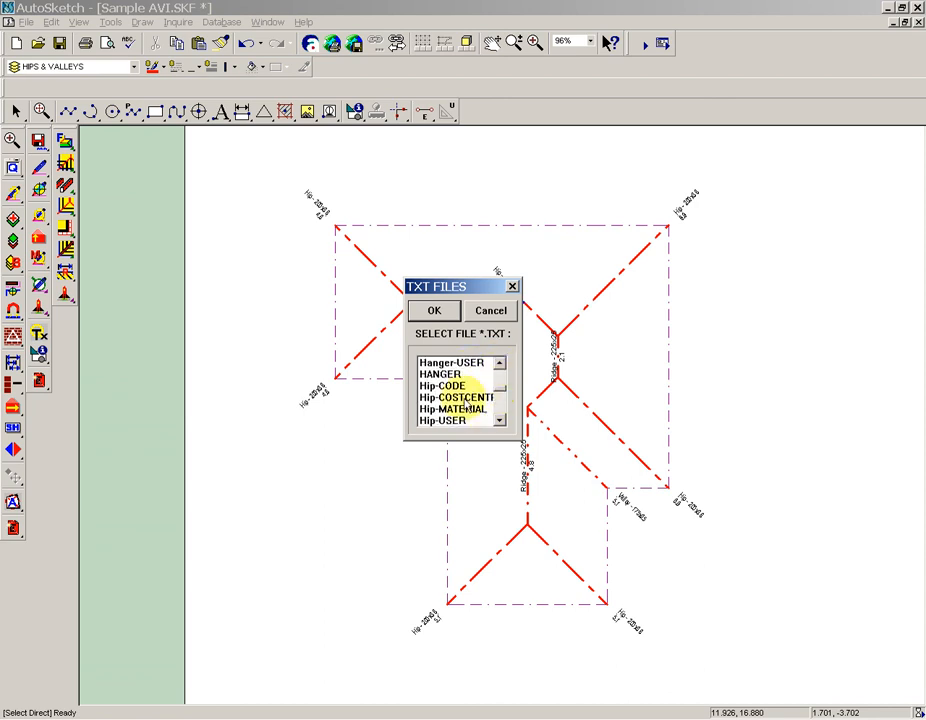
pyautogui.scroll(-7, 467, 386)
pyautogui.scroll(-10, 467, 395)
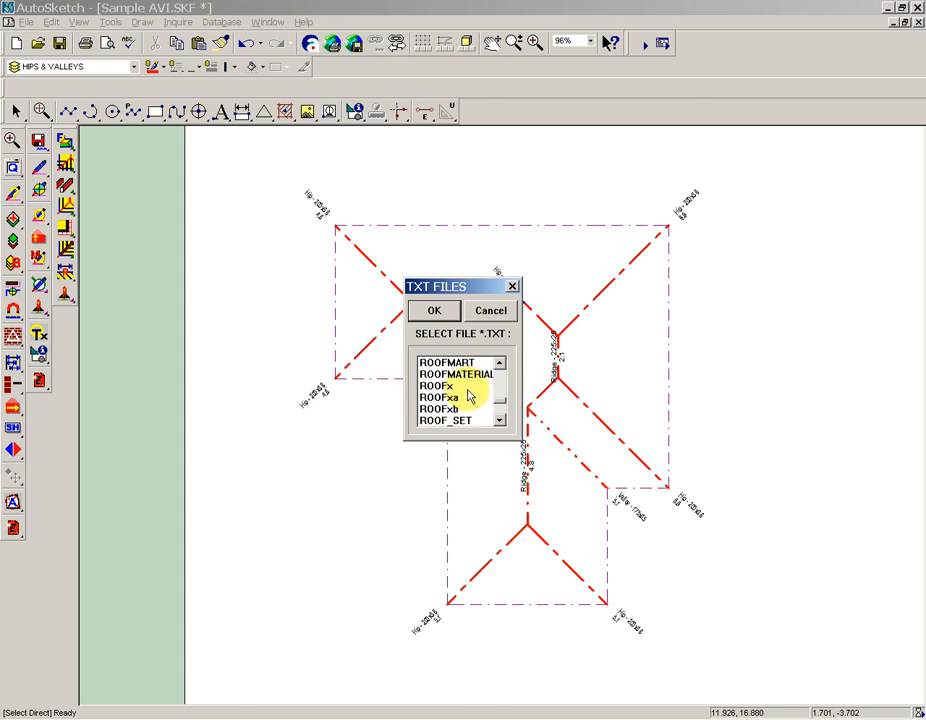
pyautogui.scroll(-1, 470, 390)
pyautogui.scroll(12, 470, 385)
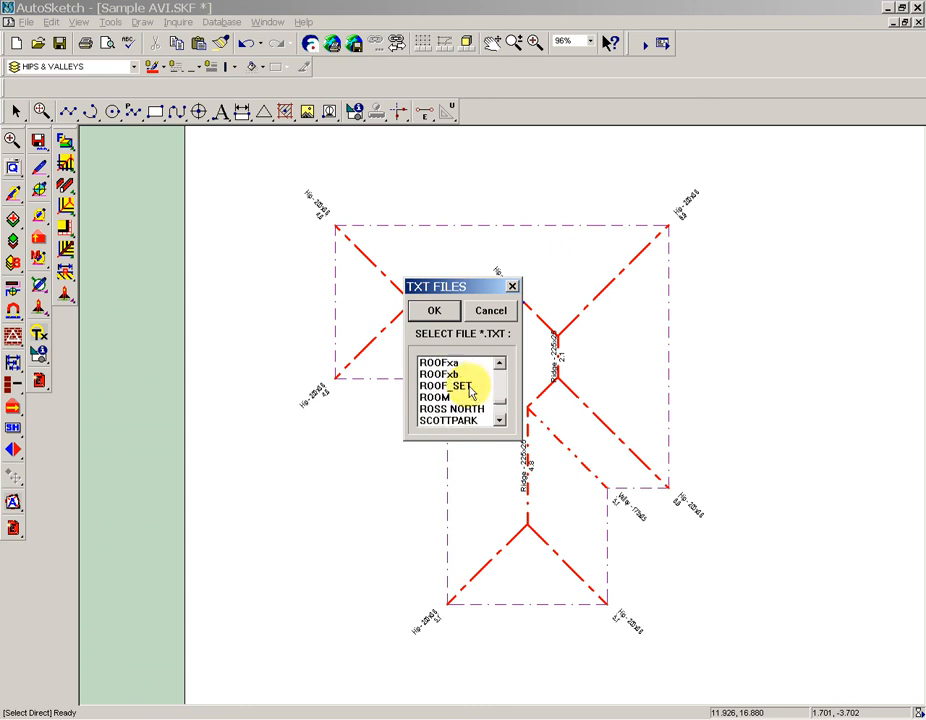
pyautogui.scroll(6, 475, 392)
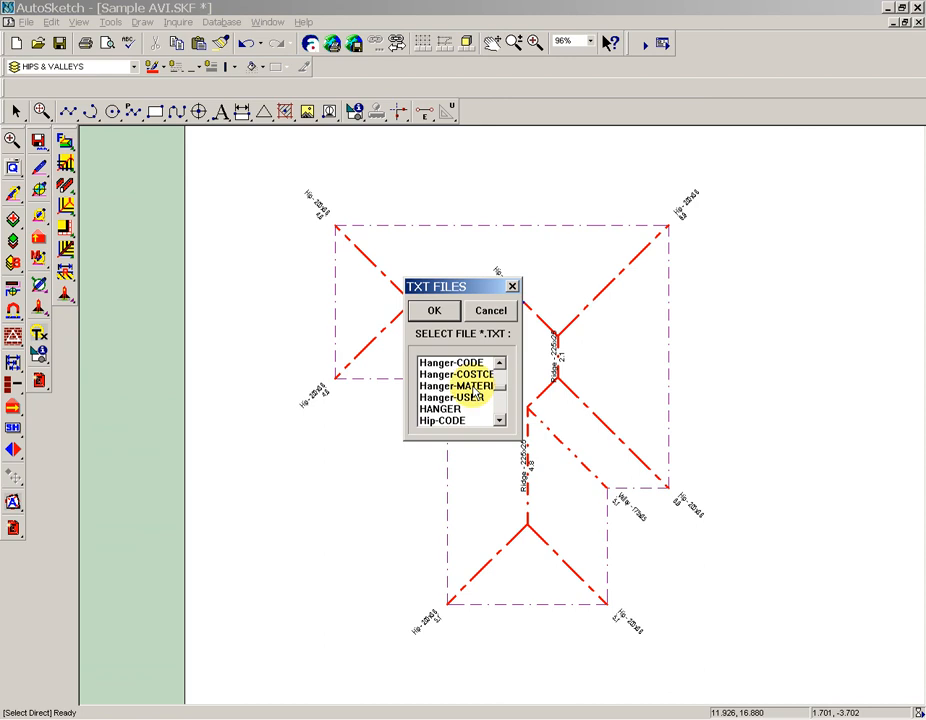
pyautogui.scroll(-2, 475, 392)
pyautogui.click(457, 376)
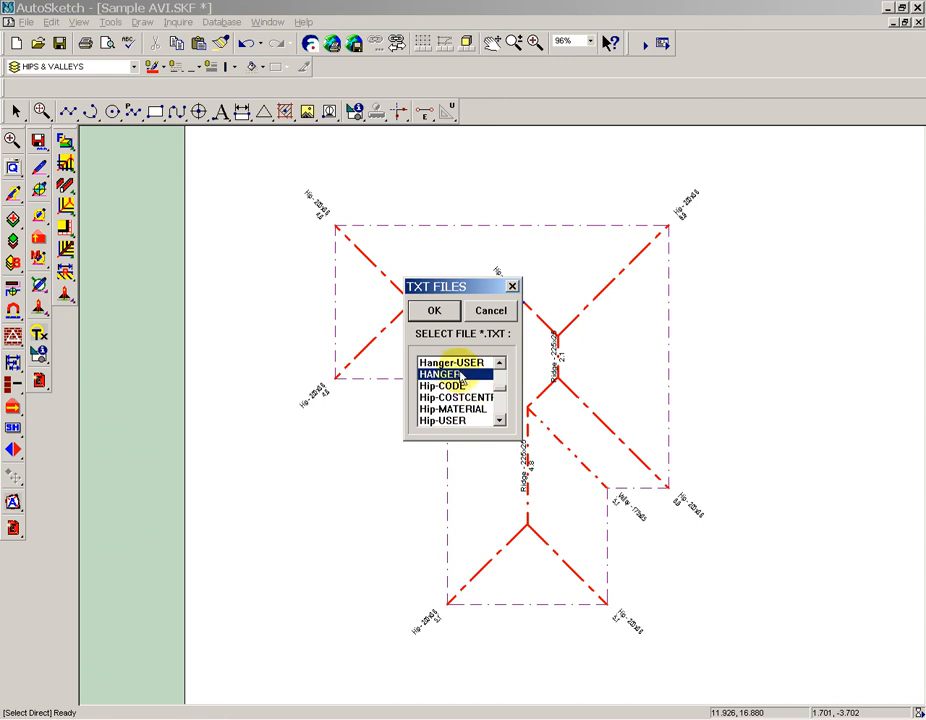
pyautogui.click(434, 310)
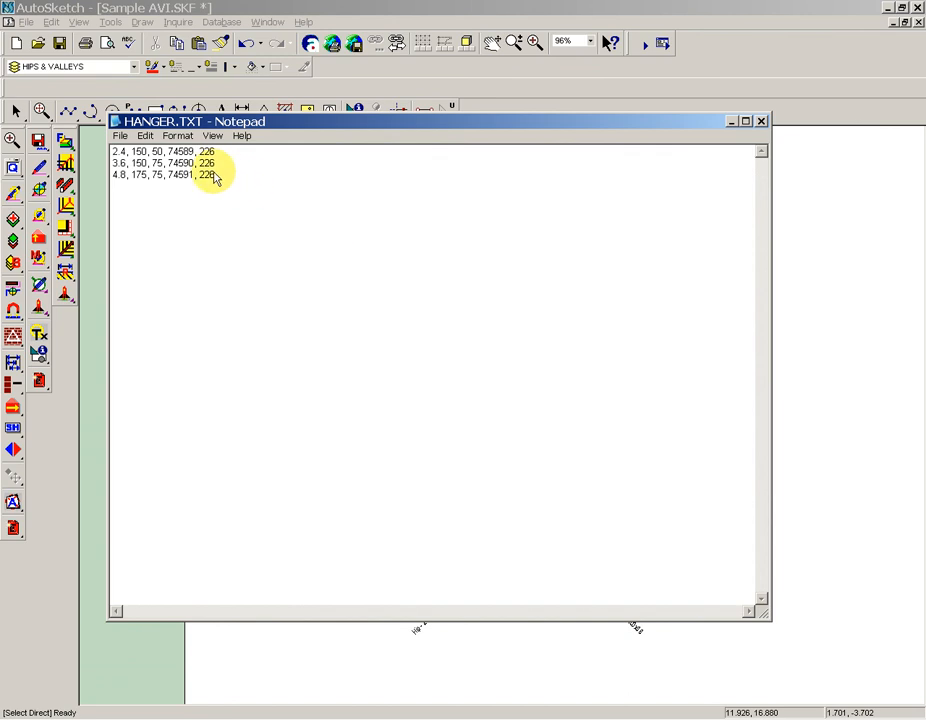
pyautogui.moveTo(220, 178); pyautogui.dragTo(200, 174)
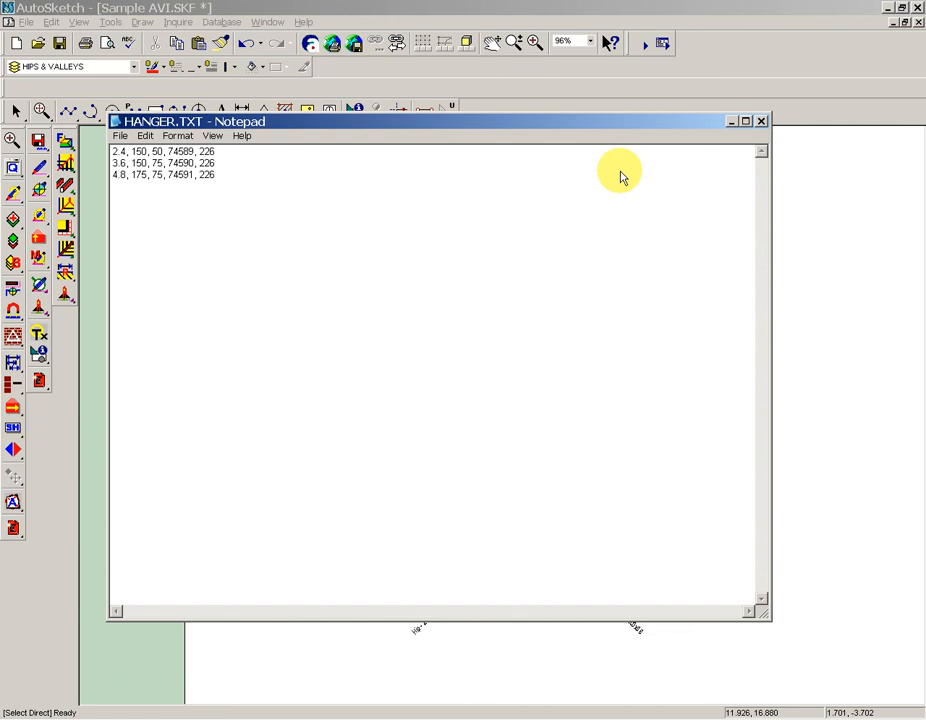
# - Close HANGER.TXT and open the Hip setup through the roof Draw Settings
pyautogui.click(764, 121)
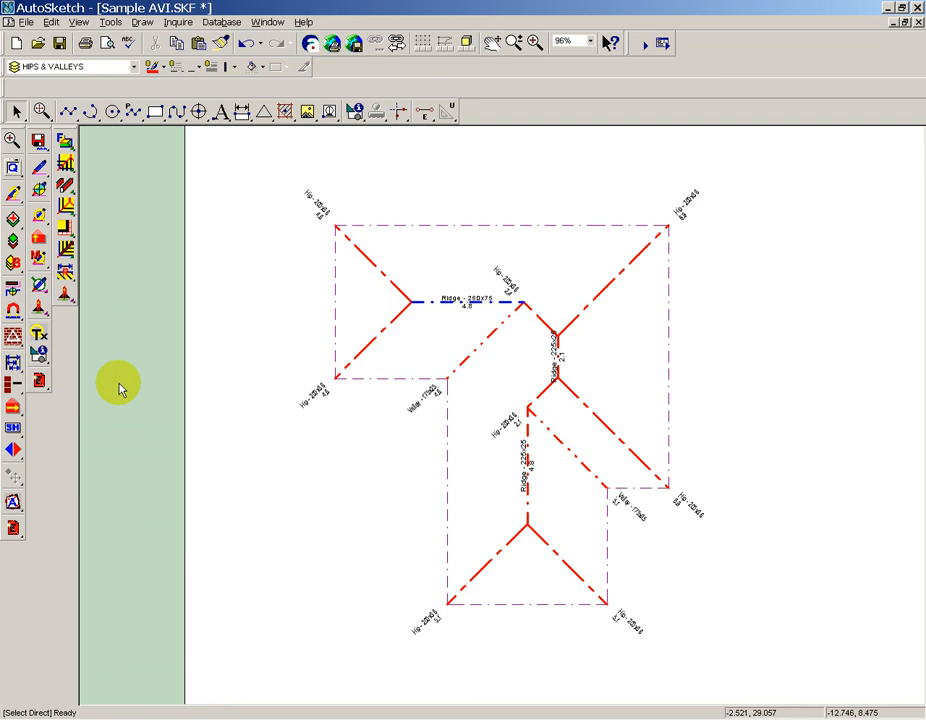
pyautogui.click(42, 381)
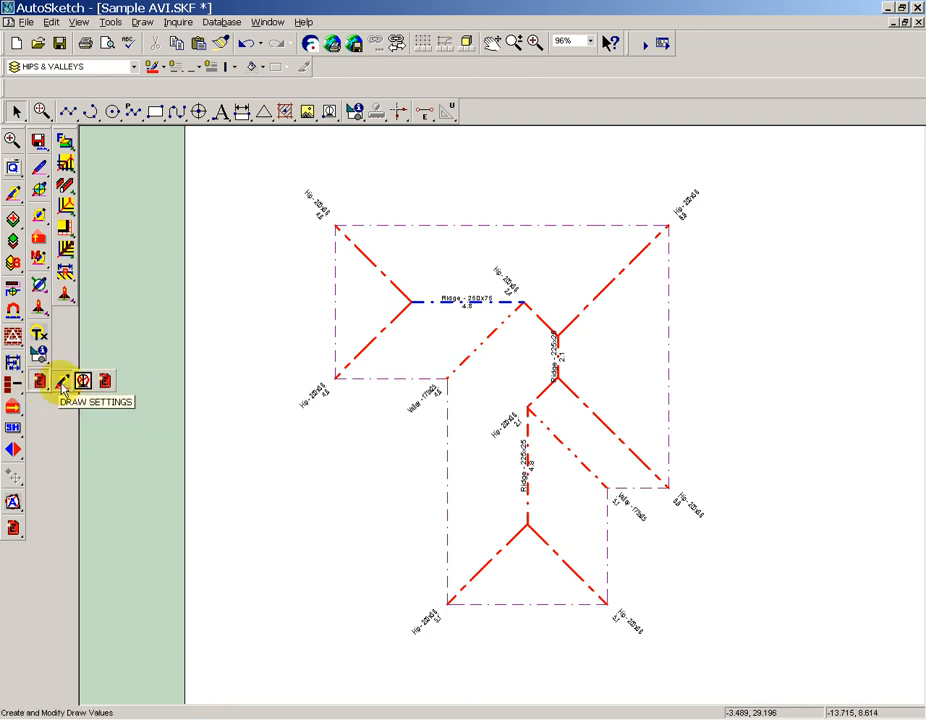
pyautogui.click(62, 389)
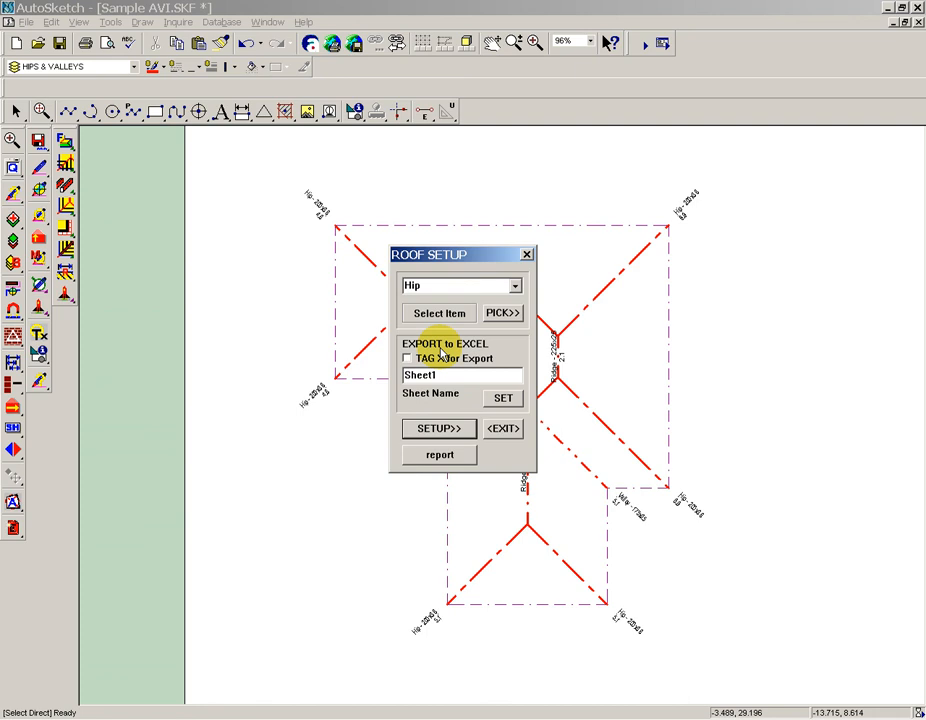
pyautogui.click(496, 403)
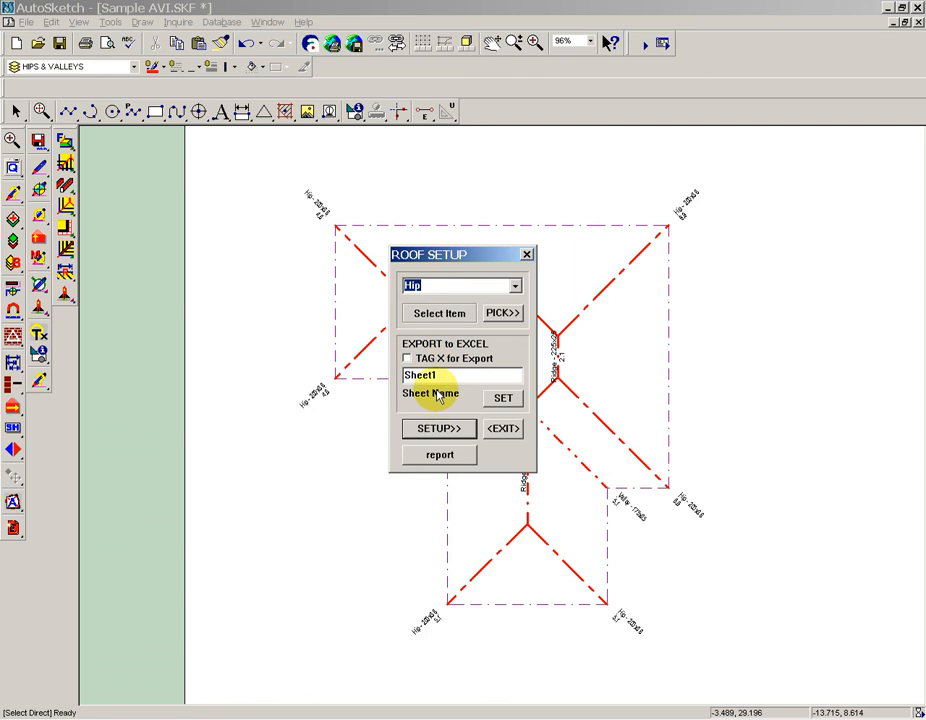
pyautogui.click(447, 432)
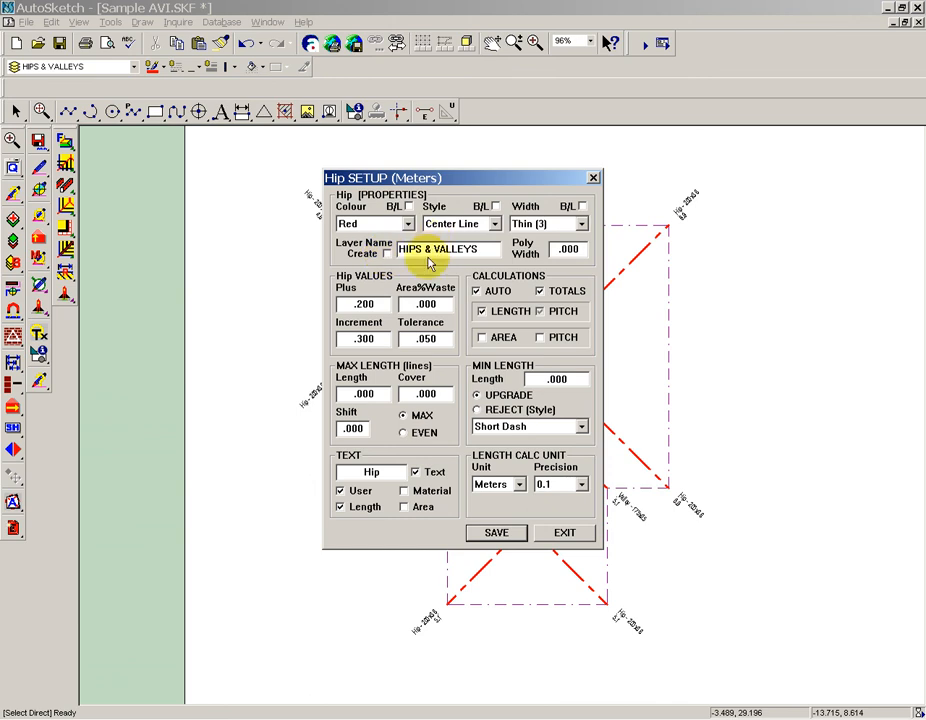
# - Examine the Hip setup's layer name and its Plus, Area%Waste, Increment and Tolerance values, marking each one
pyautogui.moveTo(485, 252); pyautogui.dragTo(405, 252)
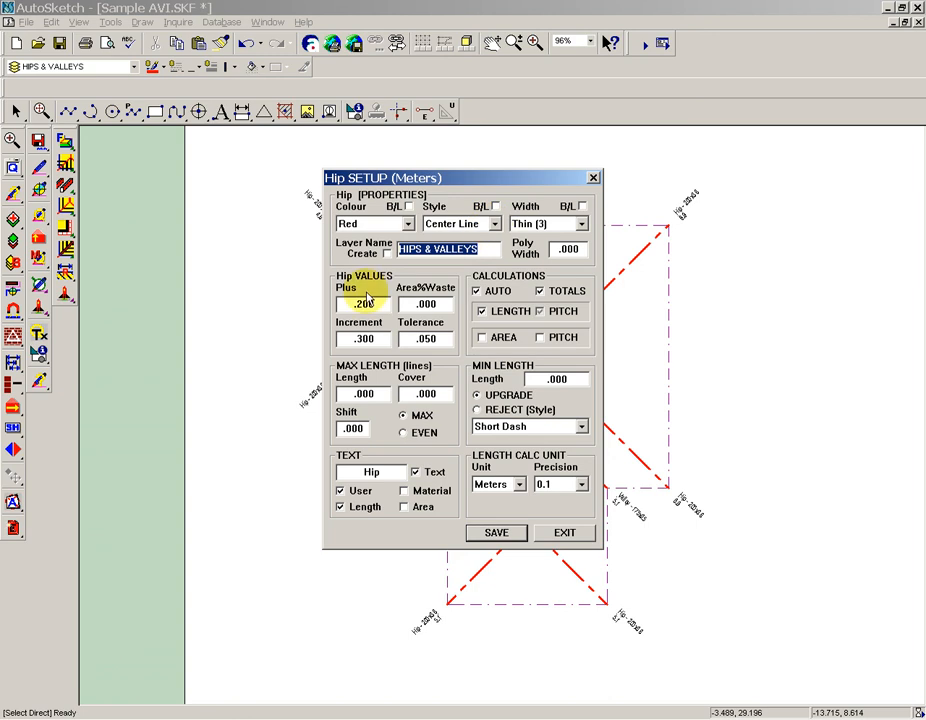
pyautogui.moveTo(384, 307); pyautogui.dragTo(333, 311)
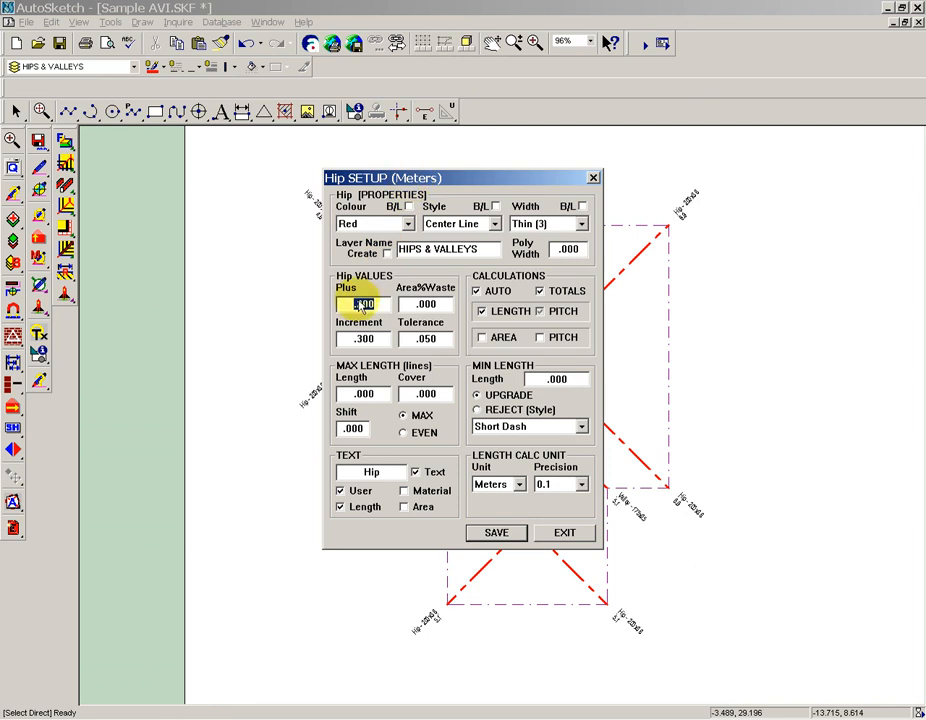
pyautogui.click(437, 306)
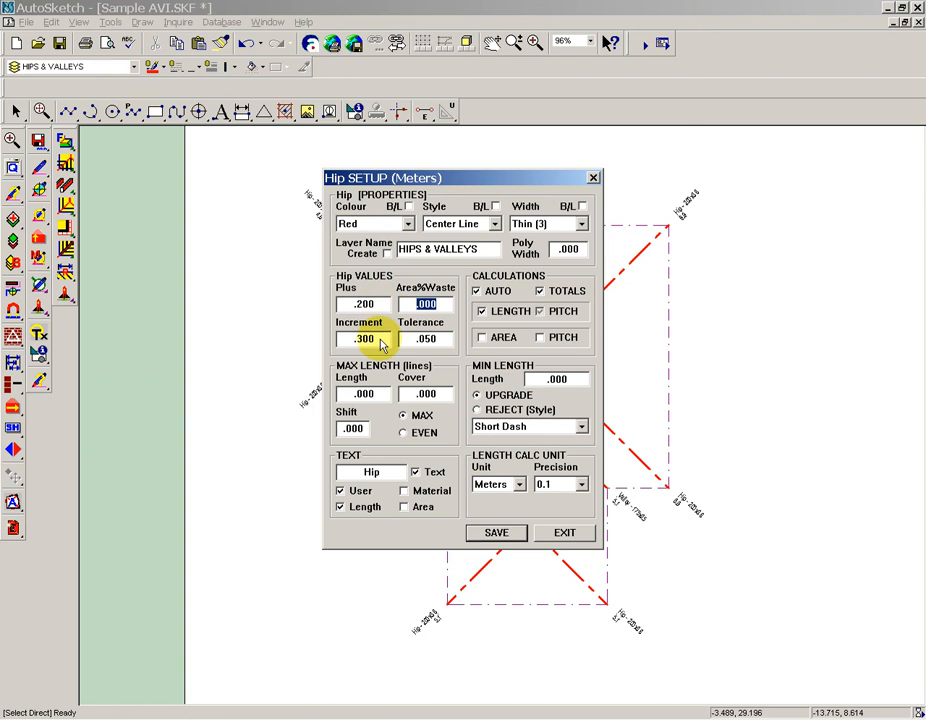
pyautogui.click(349, 340)
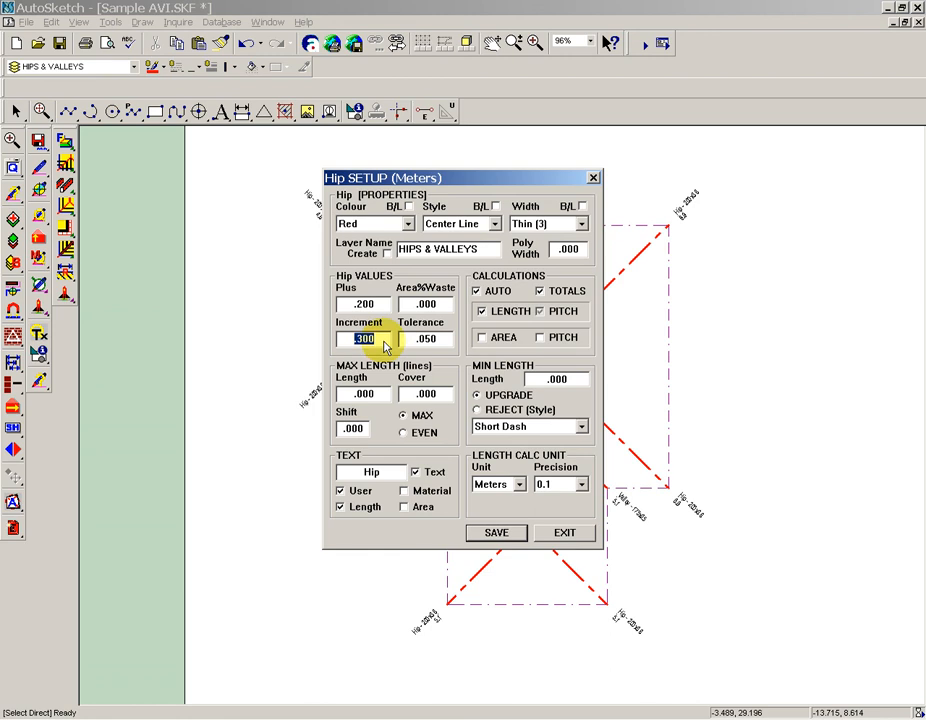
pyautogui.click(358, 340)
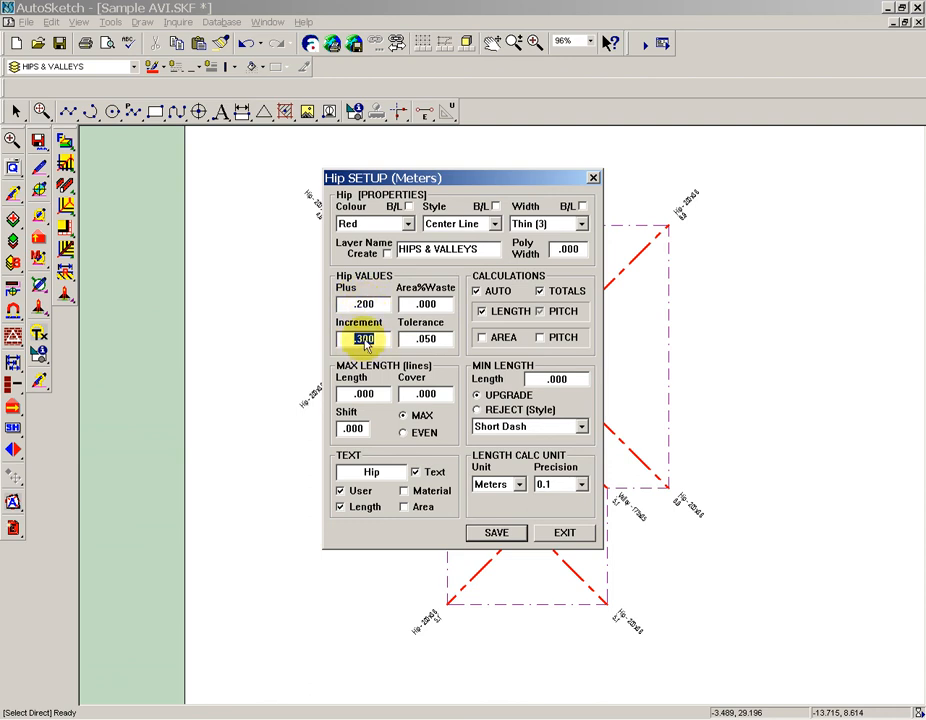
pyautogui.click(427, 340)
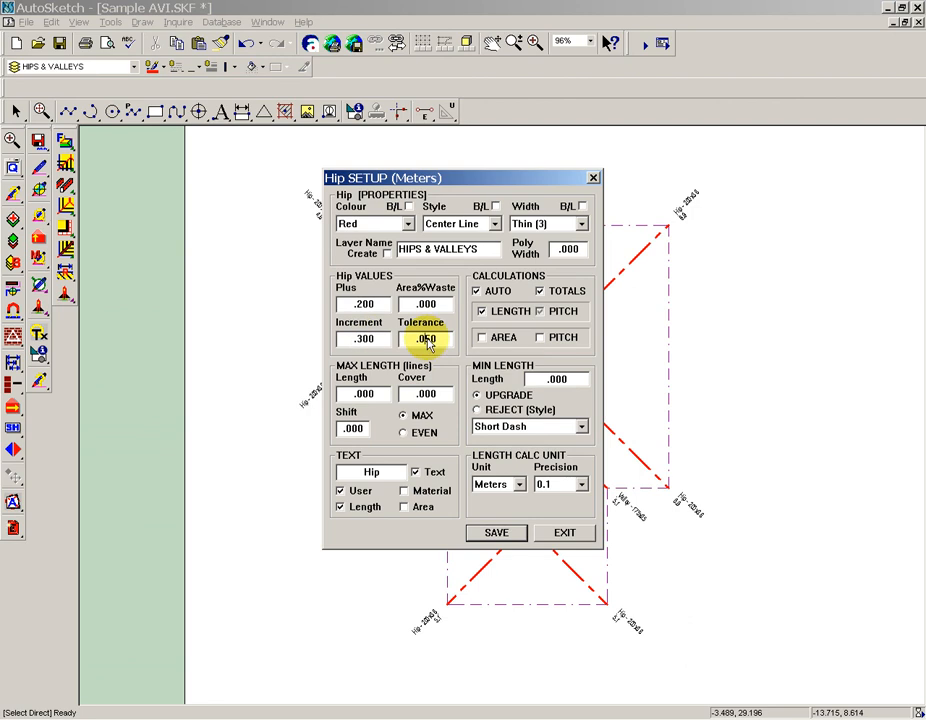
pyautogui.moveTo(428, 341); pyautogui.dragTo(437, 341)
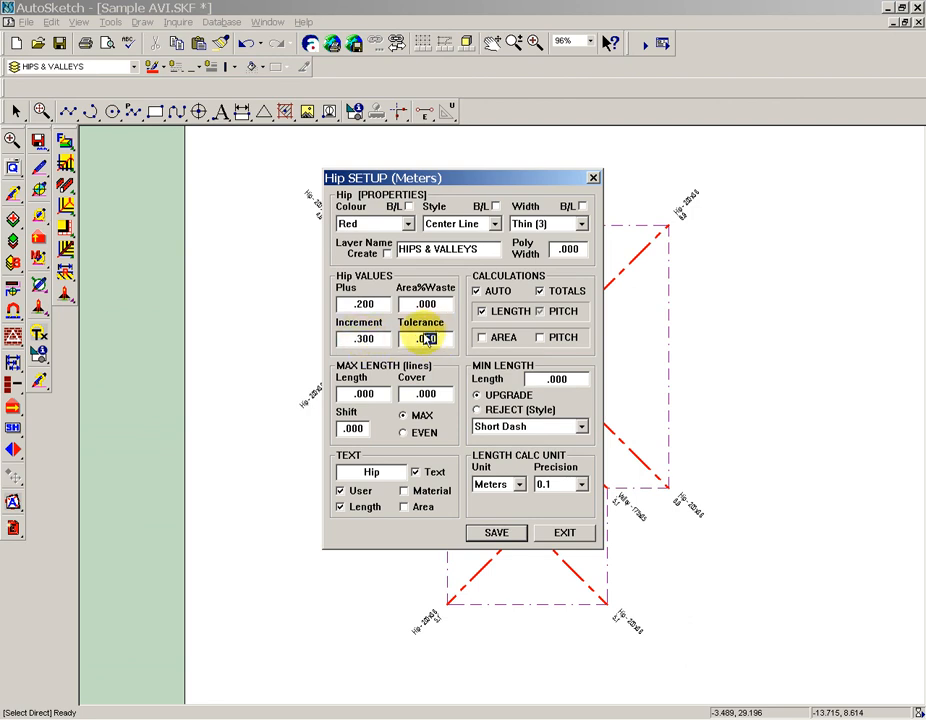
pyautogui.doubleClick(350, 338)
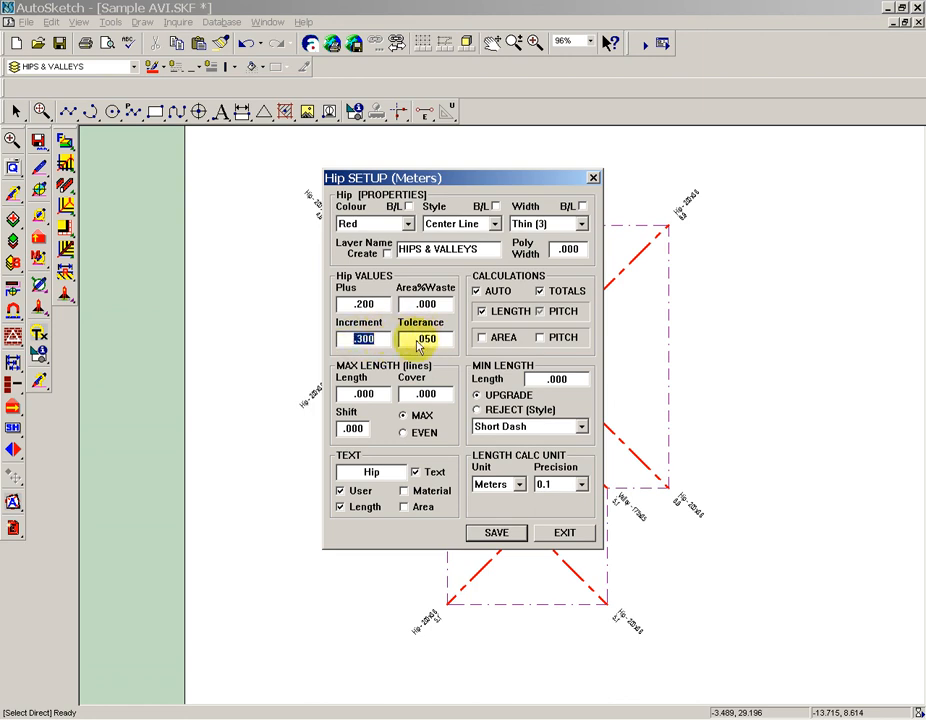
pyautogui.doubleClick(345, 304)
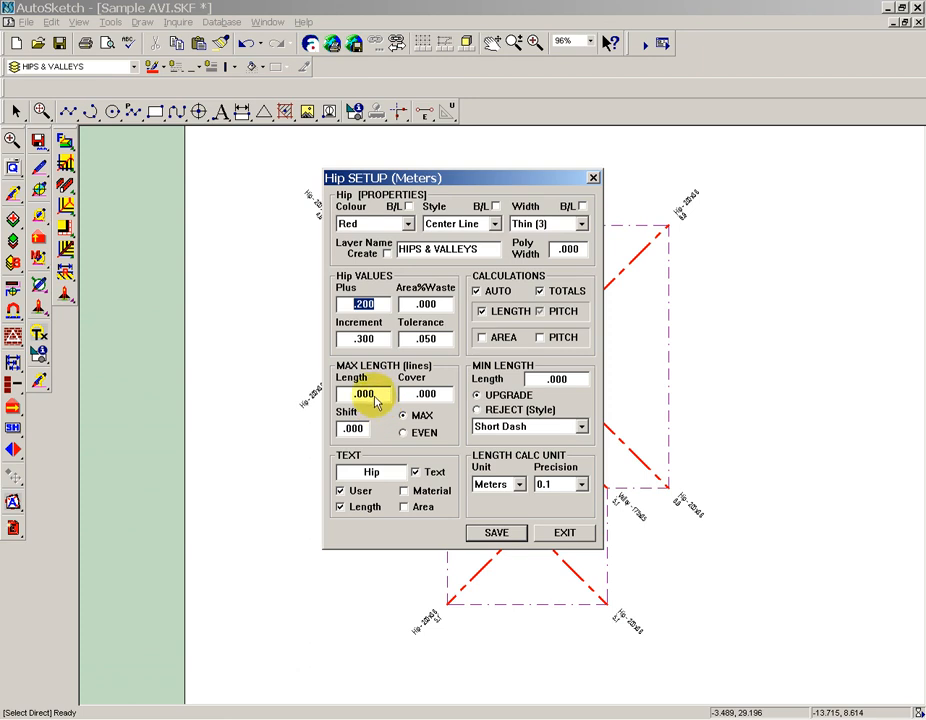
# - Review the Hip setup's Shift value and calculation options, exit without saving, and briefly reopen and leave Roof Setup
pyautogui.click(368, 430)
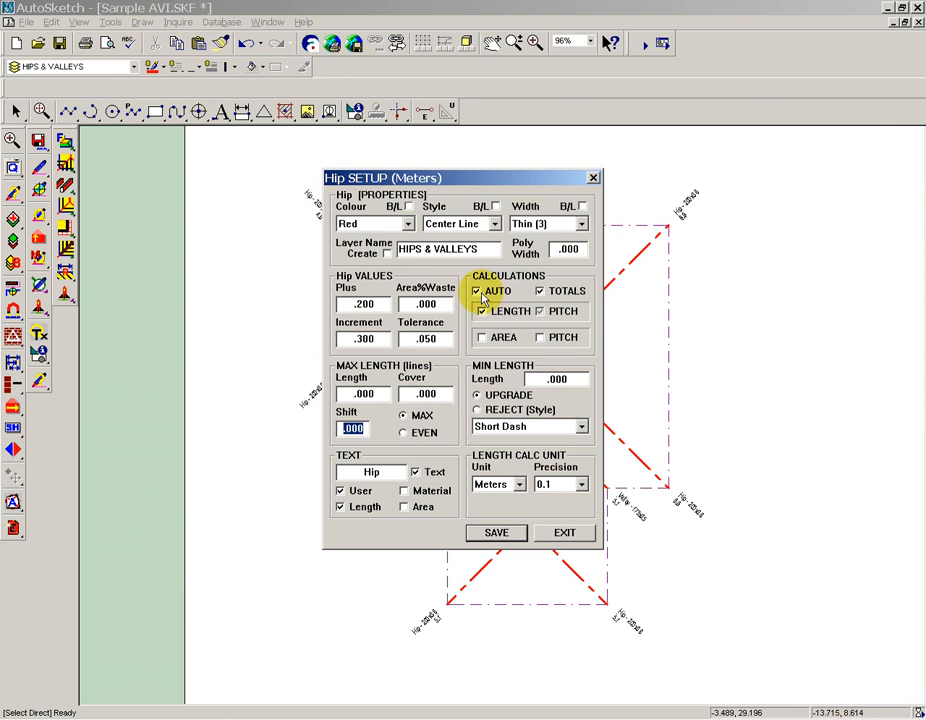
pyautogui.click(540, 312)
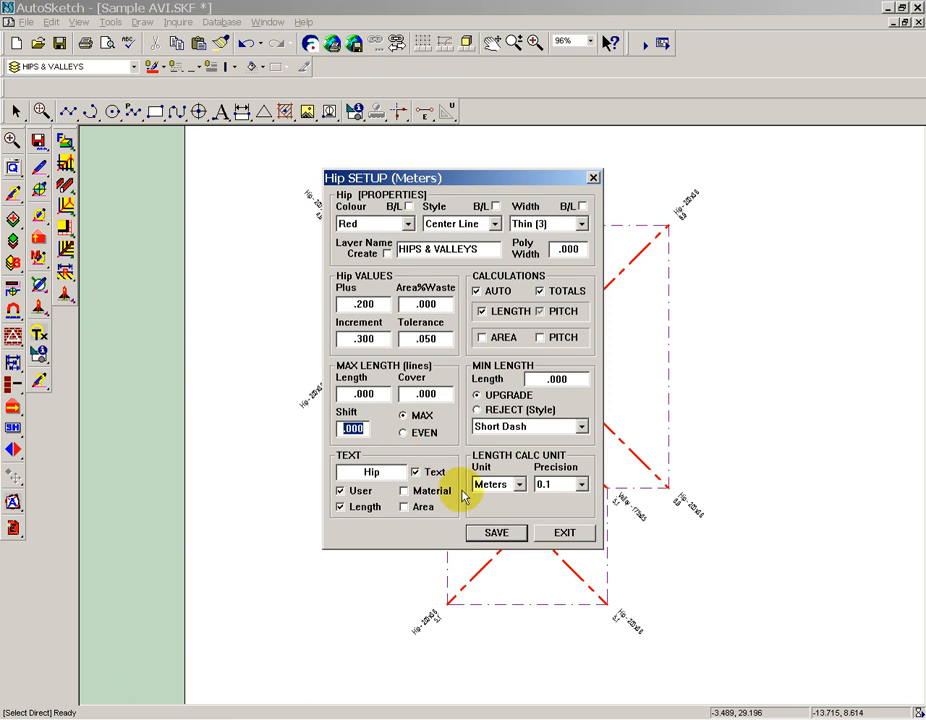
pyautogui.click(563, 534)
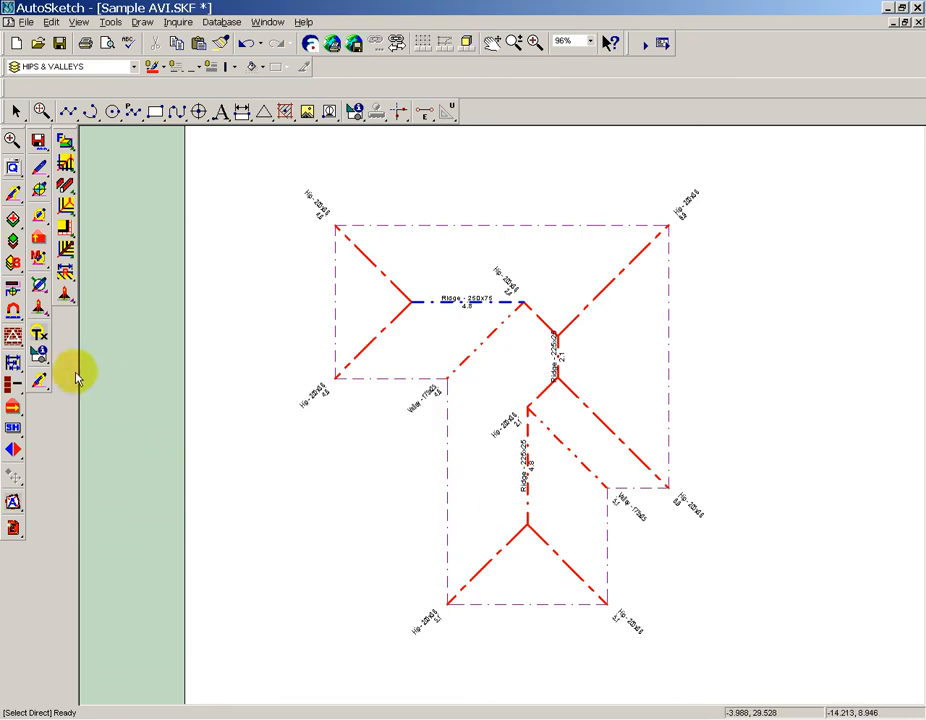
pyautogui.click(42, 380)
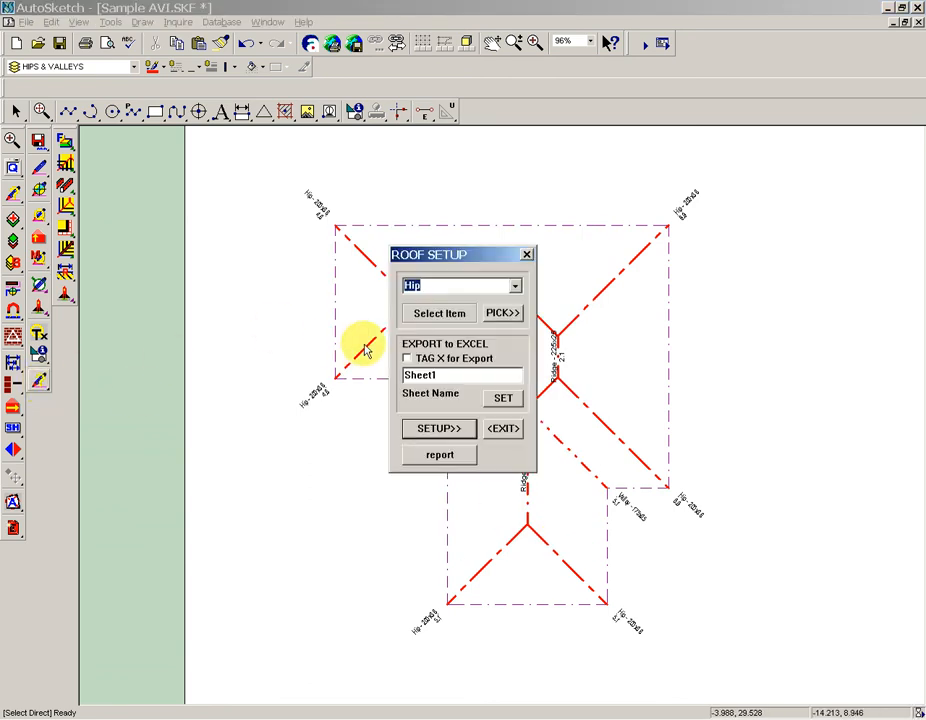
pyautogui.click(502, 429)
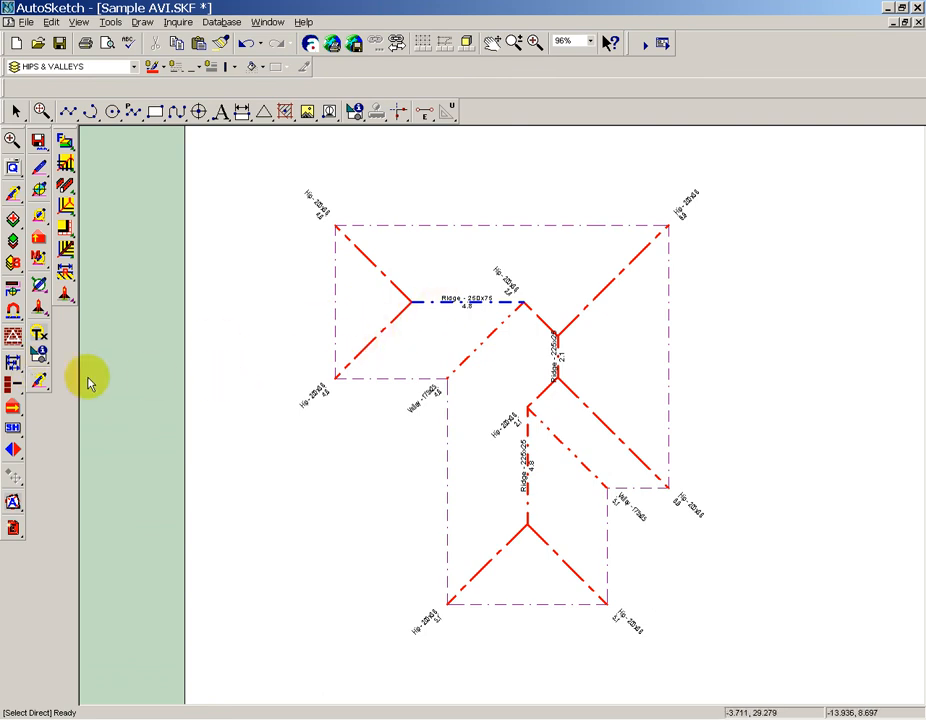
# - Open the quantity values for the Hip item, look through the User size list, and cancel
pyautogui.click(37, 222)
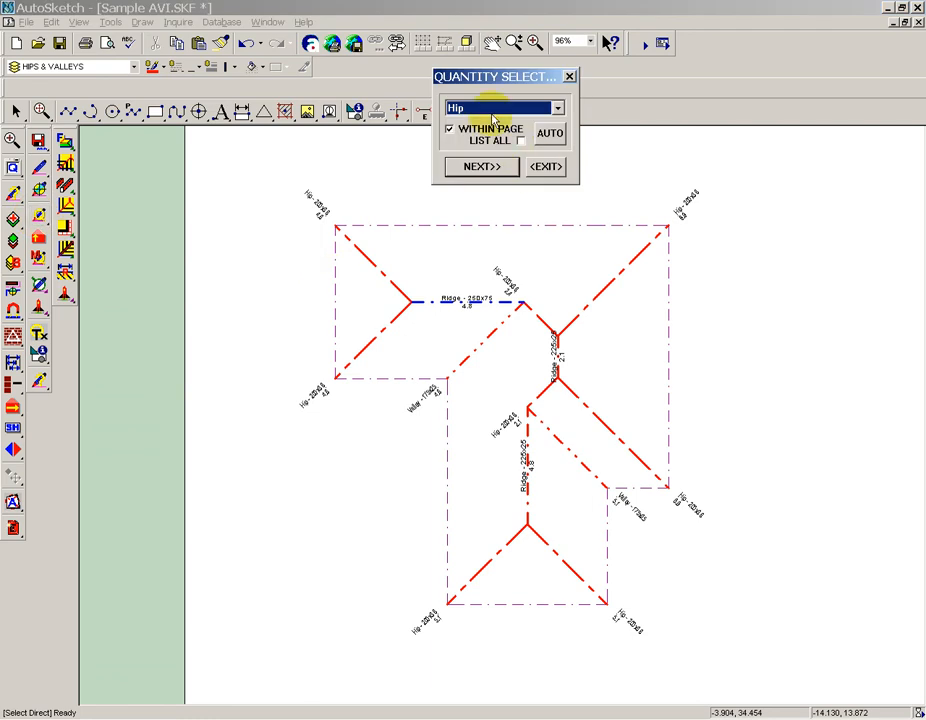
pyautogui.click(482, 167)
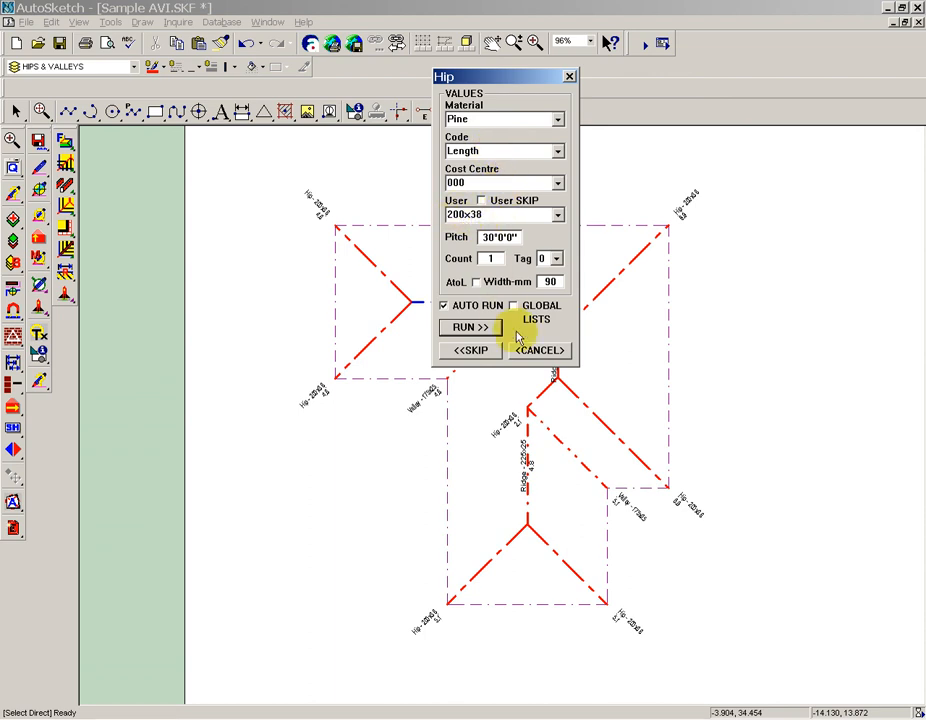
pyautogui.click(558, 215)
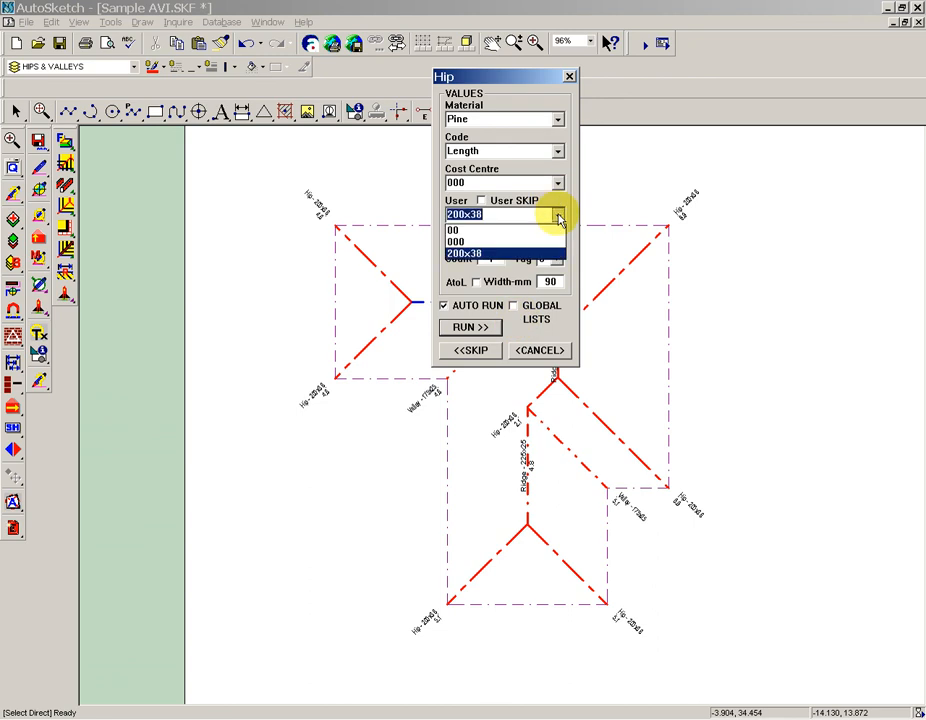
pyautogui.click(558, 216)
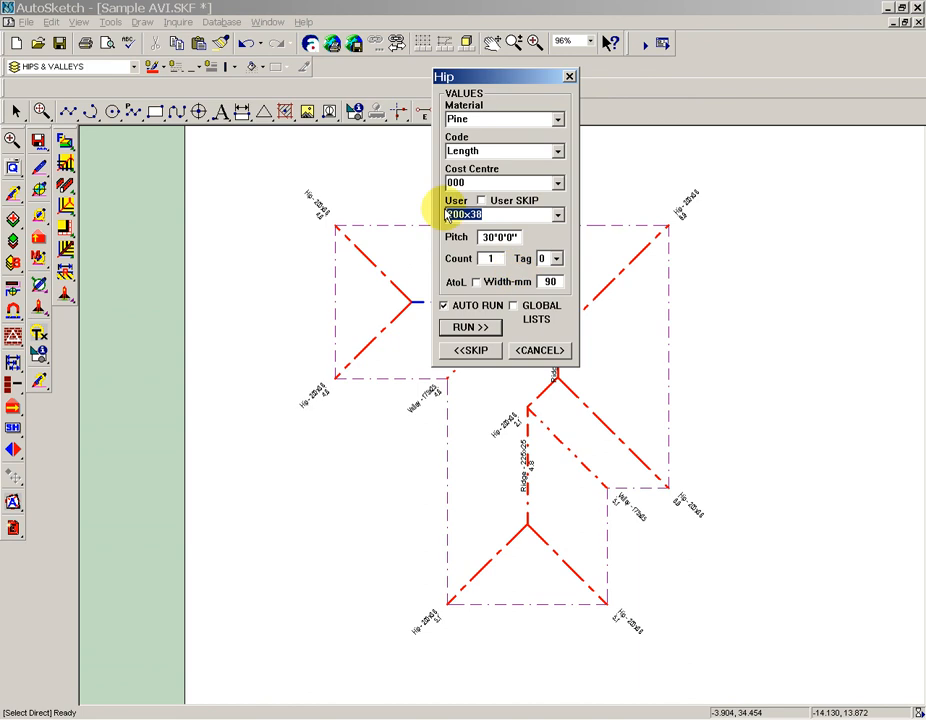
pyautogui.click(533, 350)
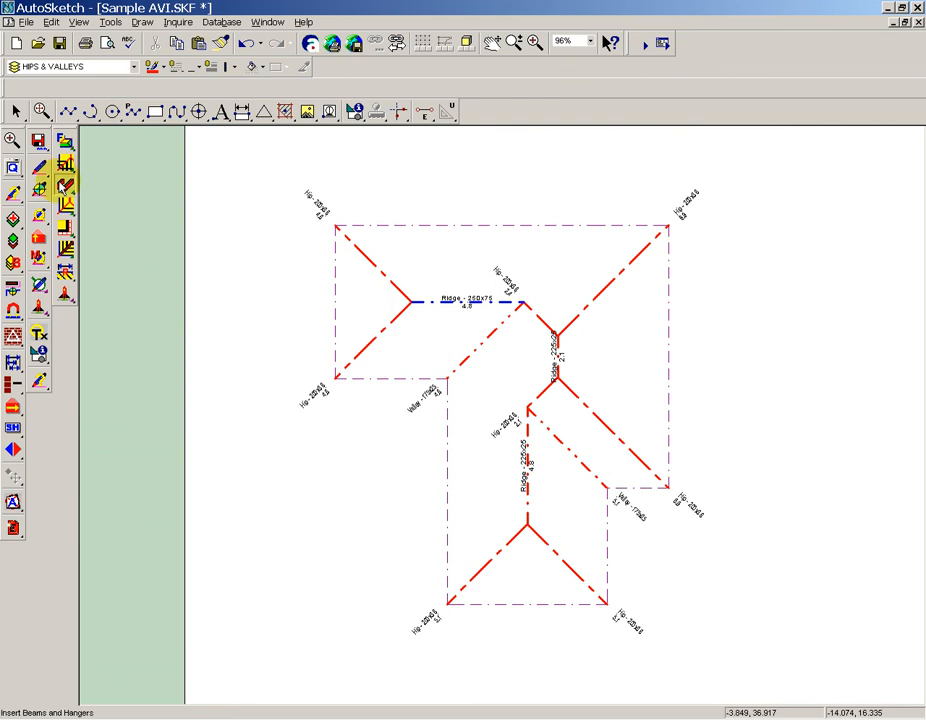
# - Pick a horizontal Hanger span about 3.46 m long below the roof's left wing, examine its Hanger.TXT size and code values, and cancel
pyautogui.click(66, 165)
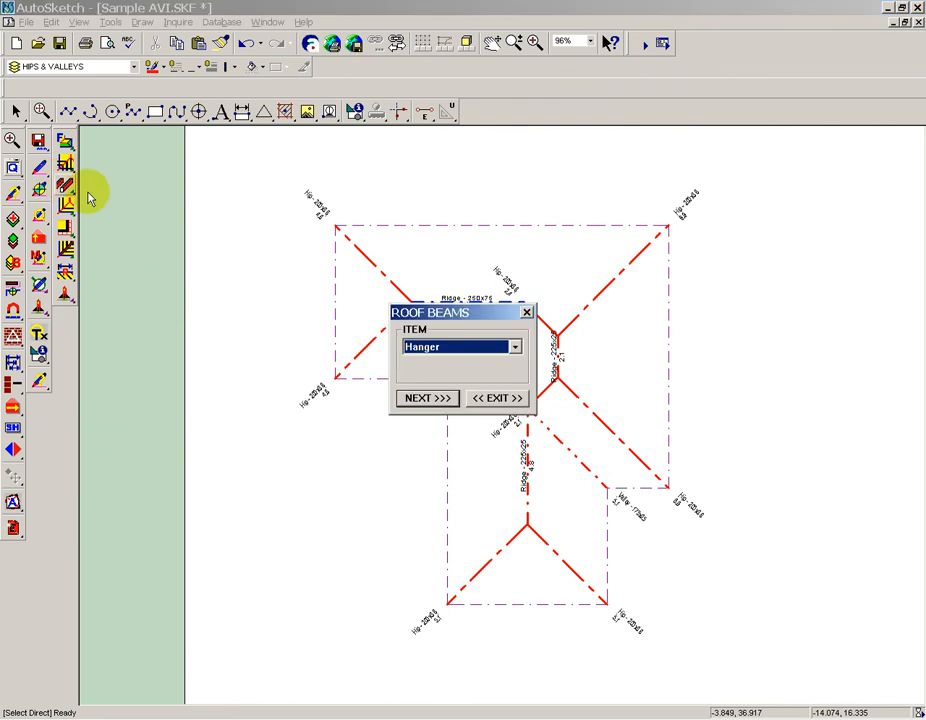
pyautogui.click(424, 399)
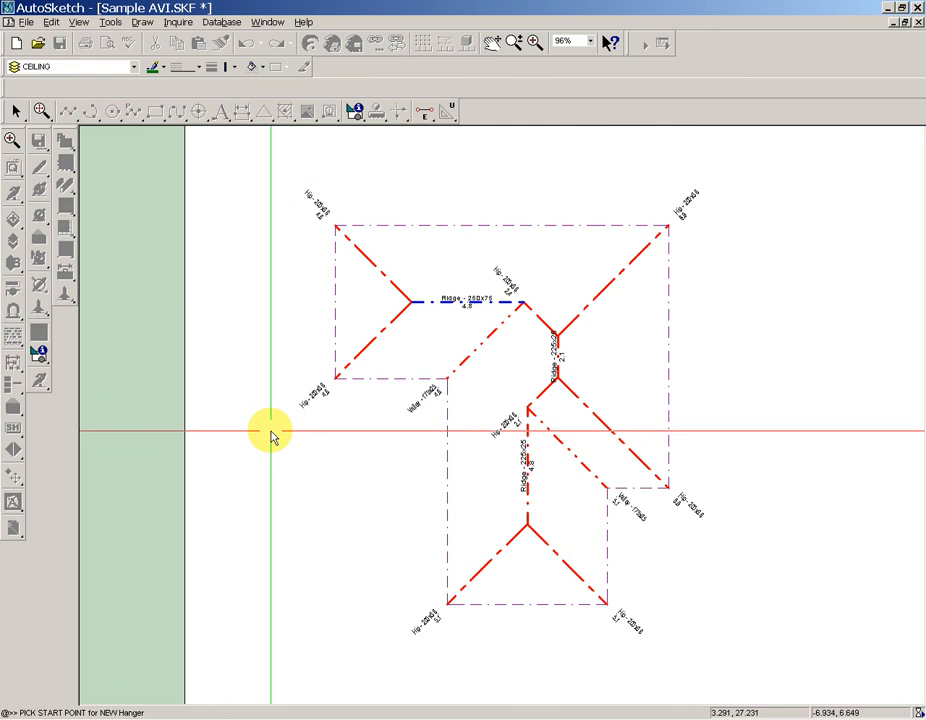
pyautogui.click(275, 469)
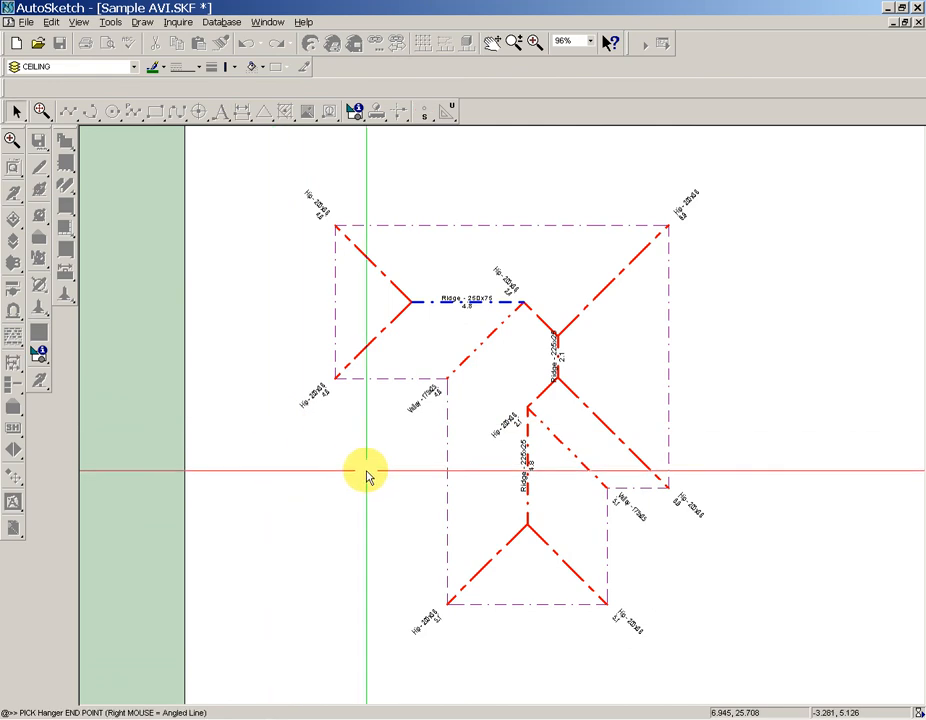
pyautogui.click(366, 473)
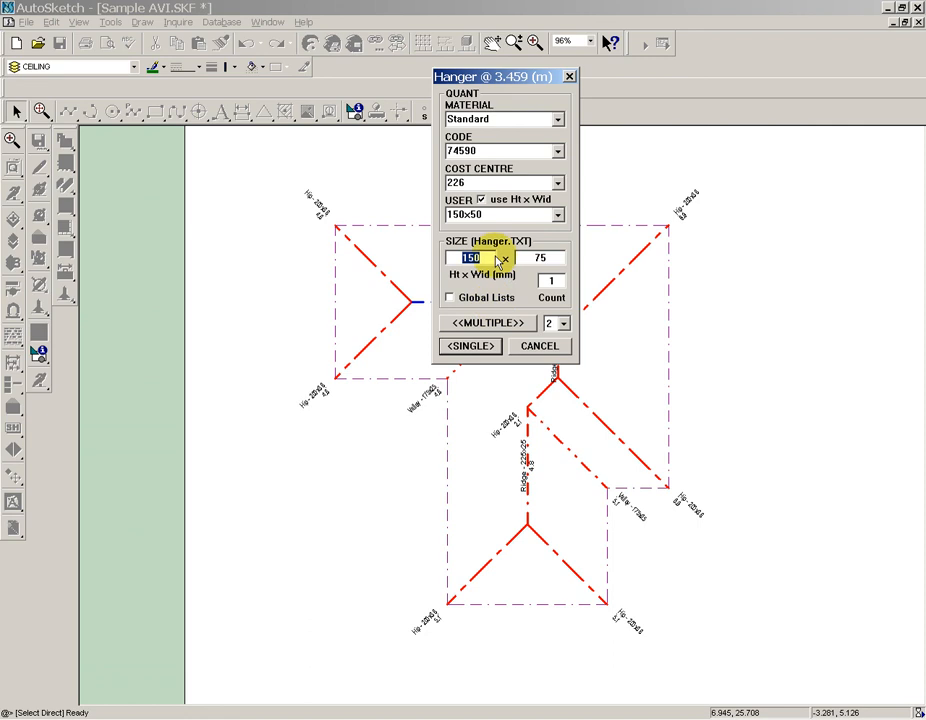
pyautogui.click(540, 345)
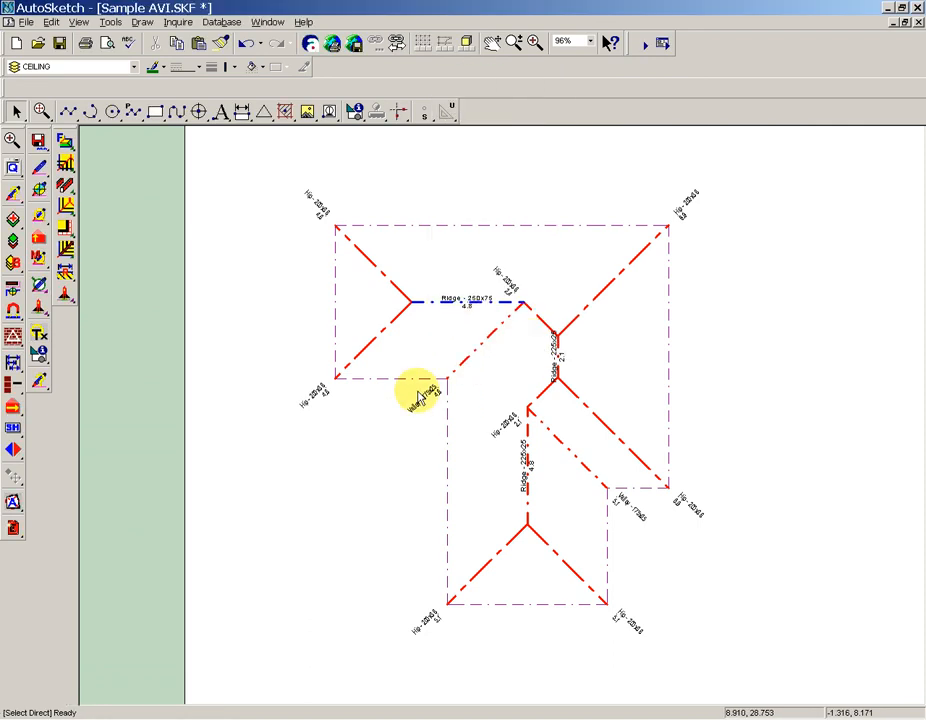